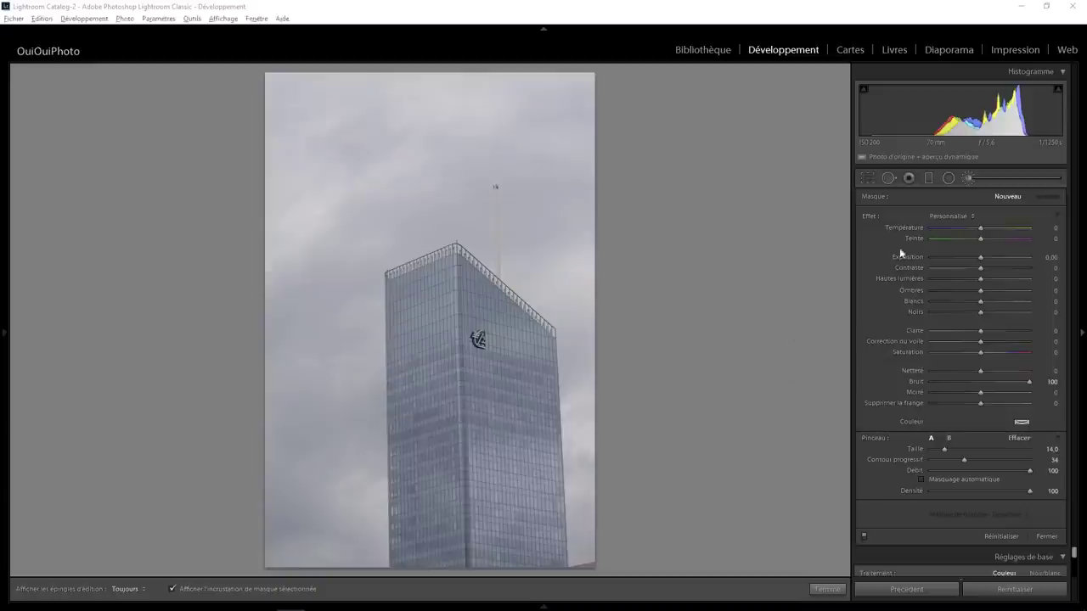
- Open the Crop & Straighten tool on the glass tower photo
click(867, 180)
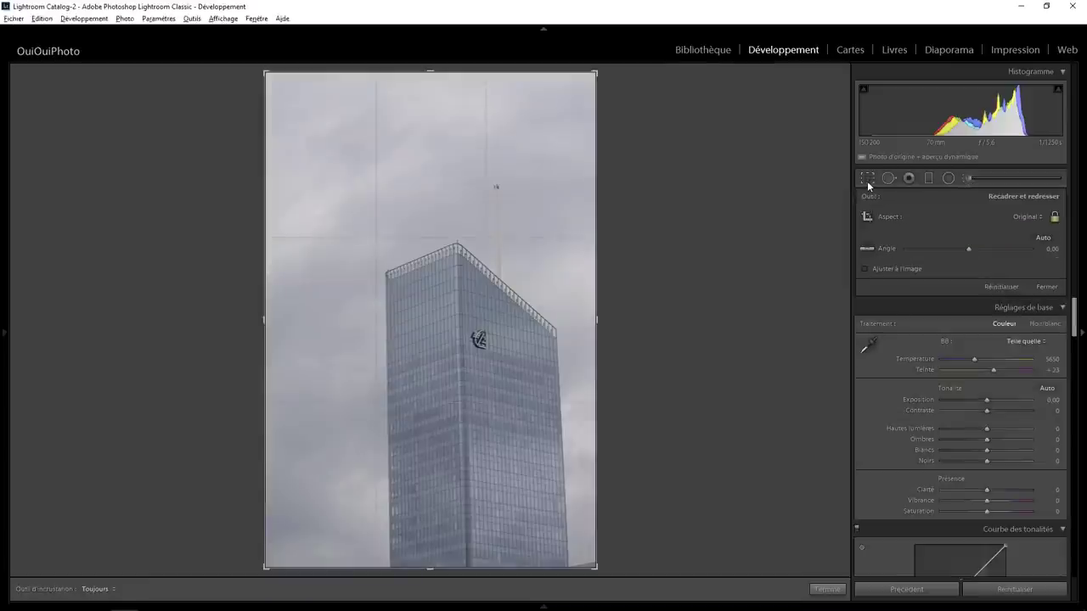
- Straighten the photo 1.87° along the tower's corner, tighten the crop and apply it
click(867, 250)
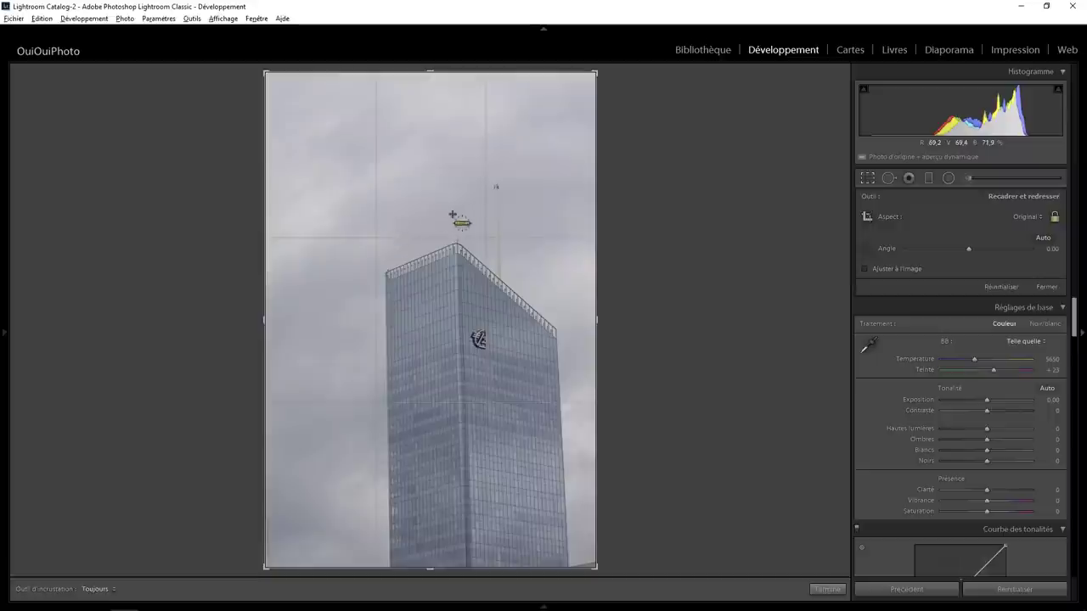
mouse_move(458, 212)
mouse_down()
mouse_move(452, 576)
mouse_move(470, 576)
mouse_up()
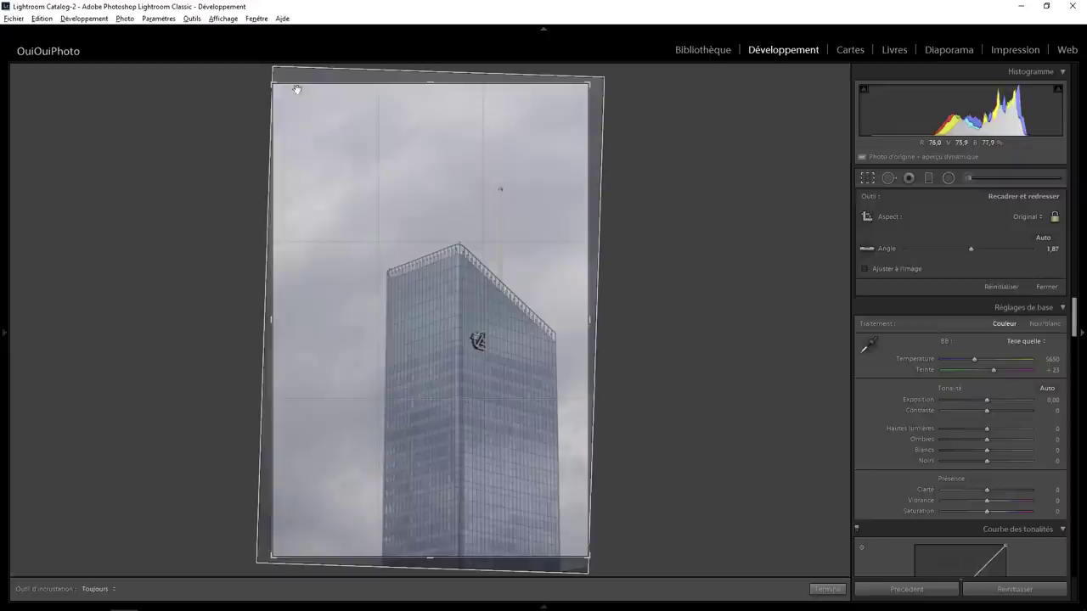
drag(272, 84, 297, 112)
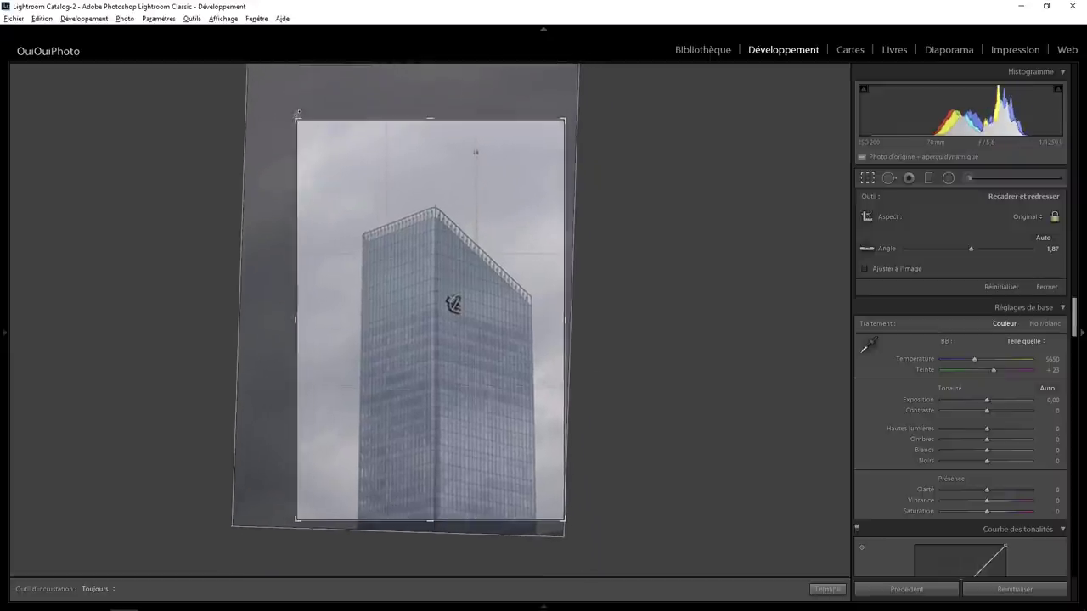
key(Return)
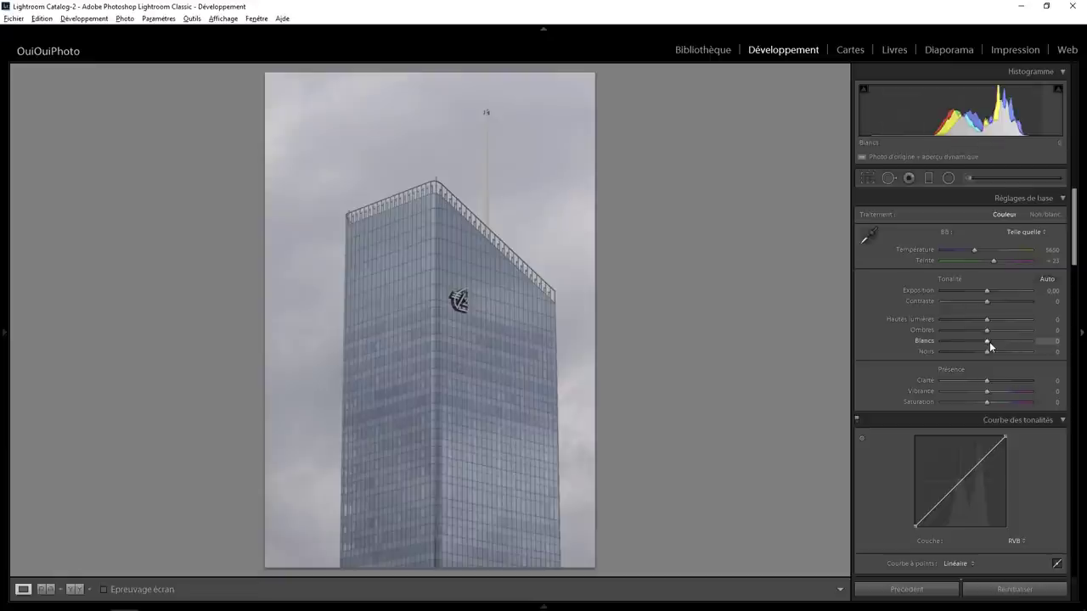
- Try darkening Blacks, reset them to 0, and bring Effects and Camera Calibration into view
mouse_move(959, 353)
mouse_down()
mouse_move(916, 354)
mouse_move(965, 351)
mouse_up()
double_click(960, 352)
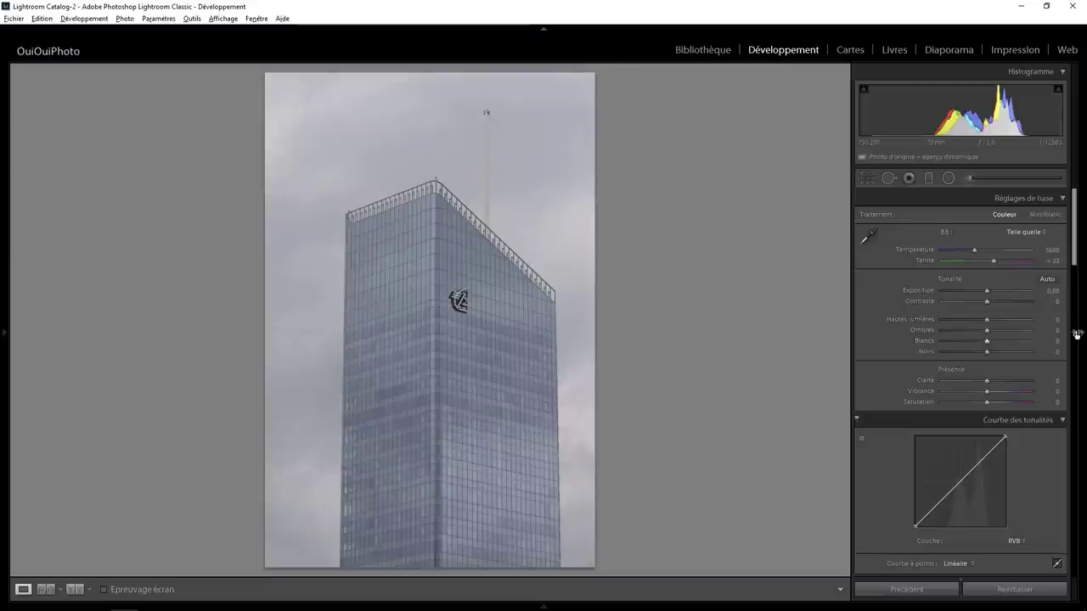
drag(1074, 264, 1075, 562)
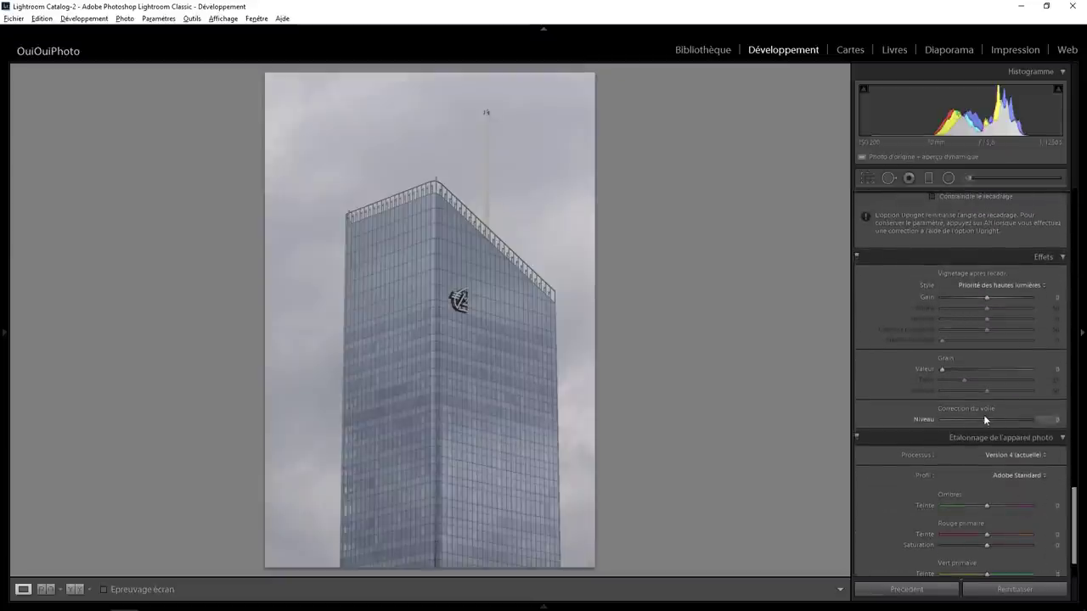
- Set Dehaze and Clarity both to +100, zoom-checking the sky above the roof
drag(984, 416, 1070, 418)
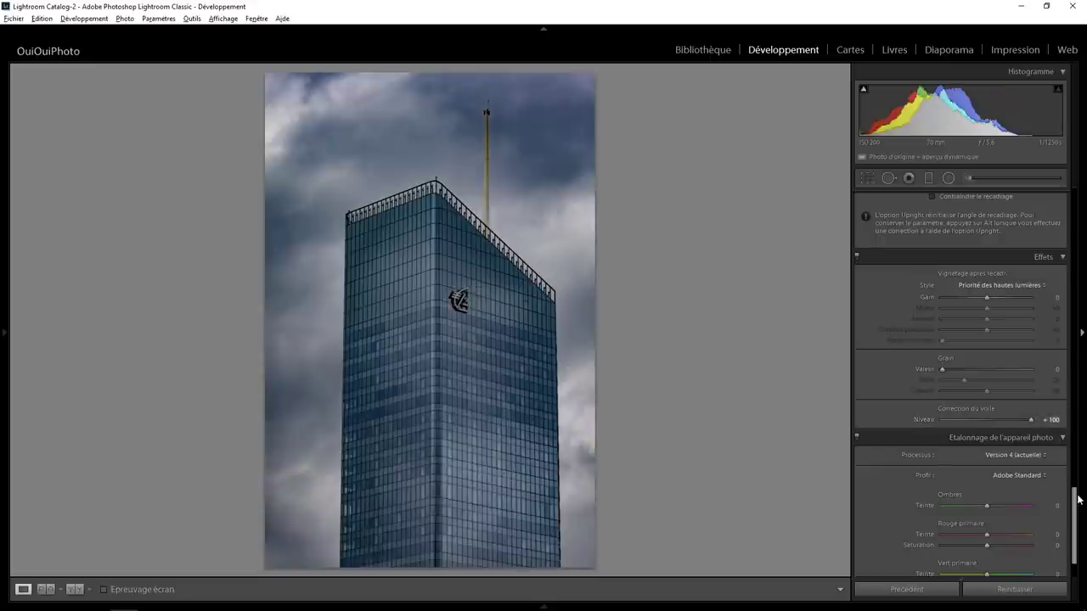
drag(1074, 509, 1076, 195)
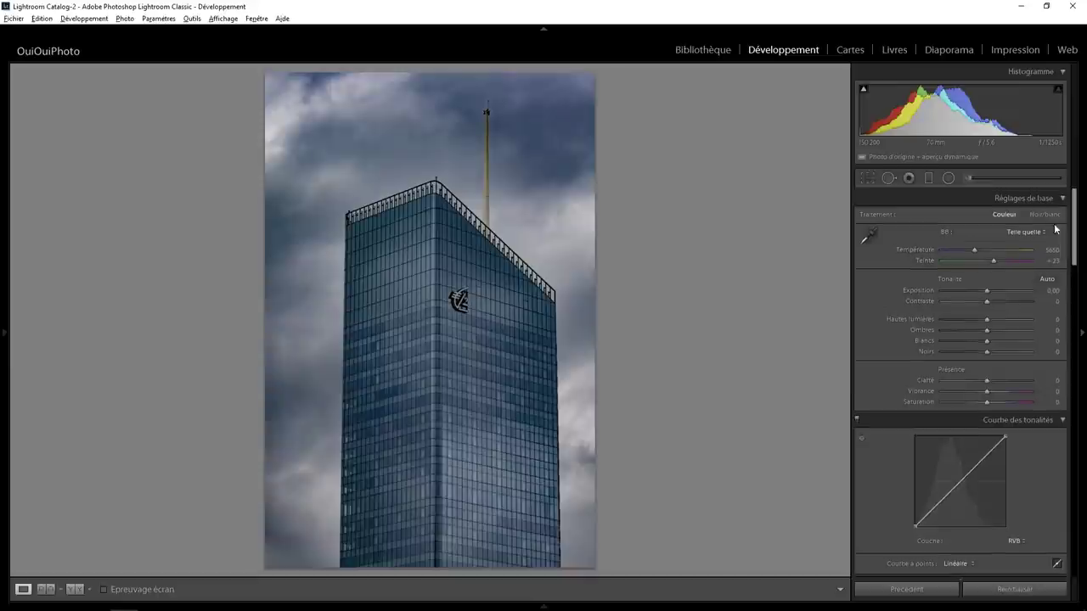
drag(987, 380, 1035, 380)
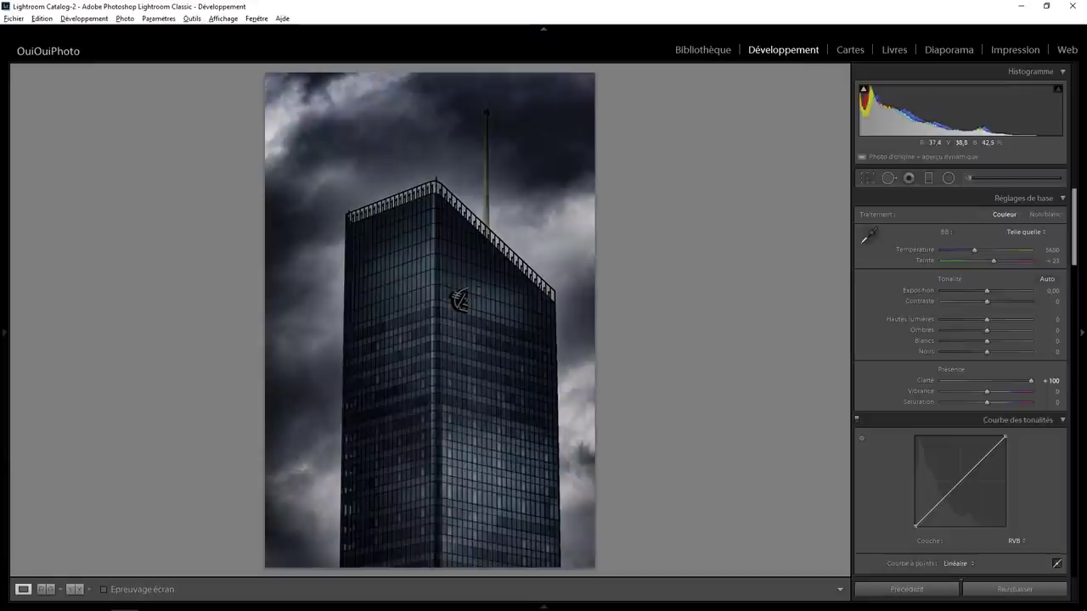
click(378, 129)
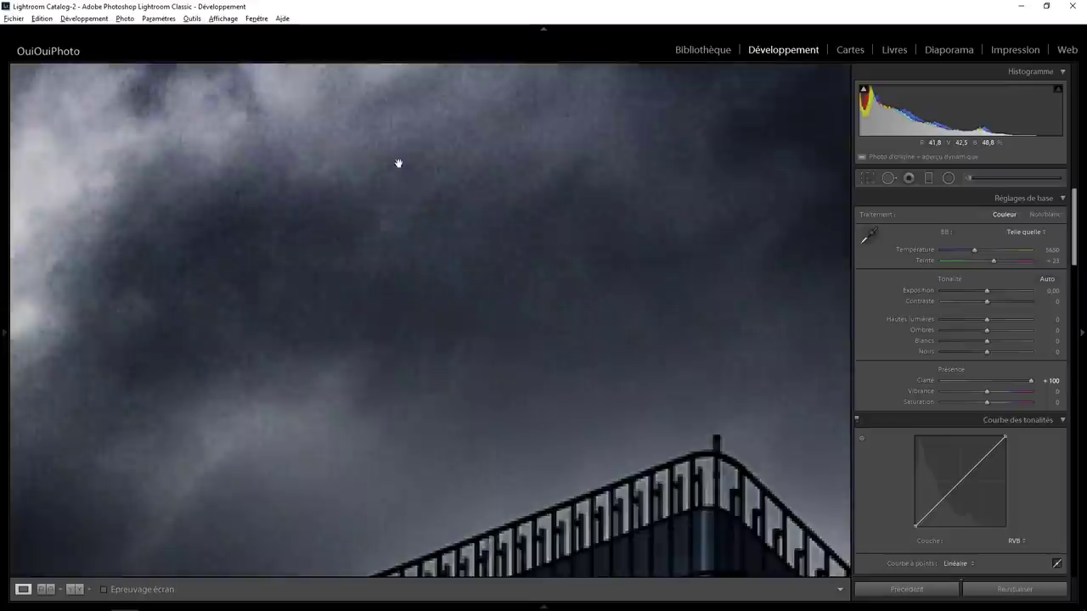
click(359, 127)
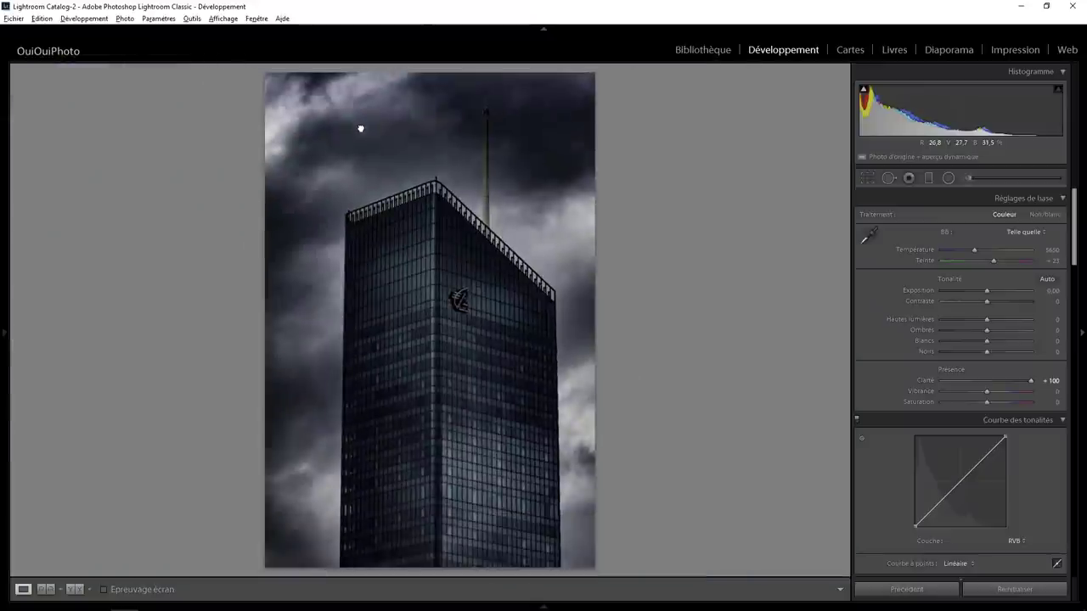
click(416, 133)
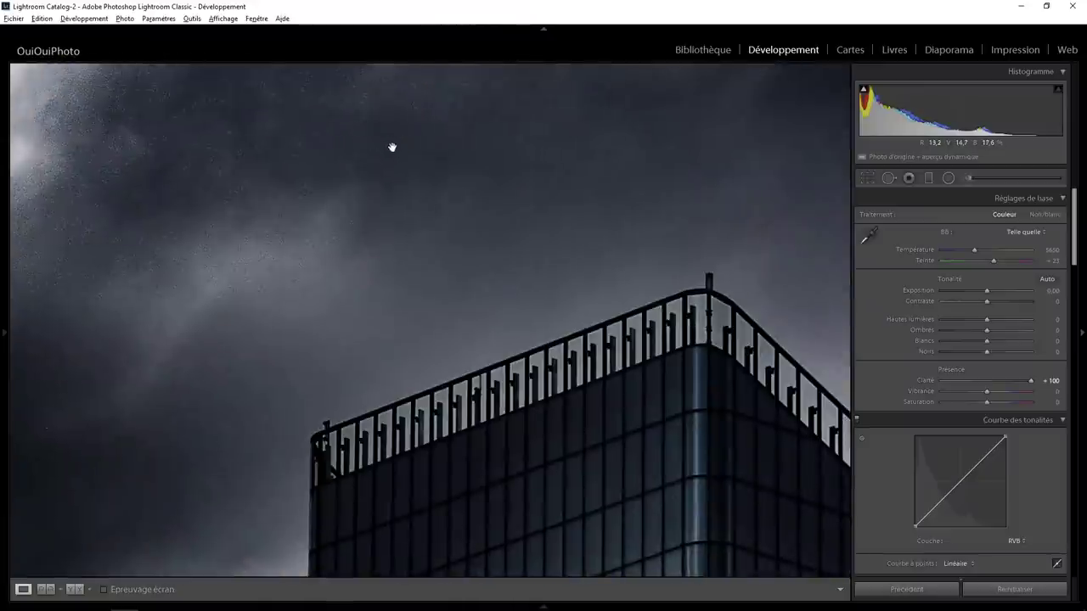
click(368, 169)
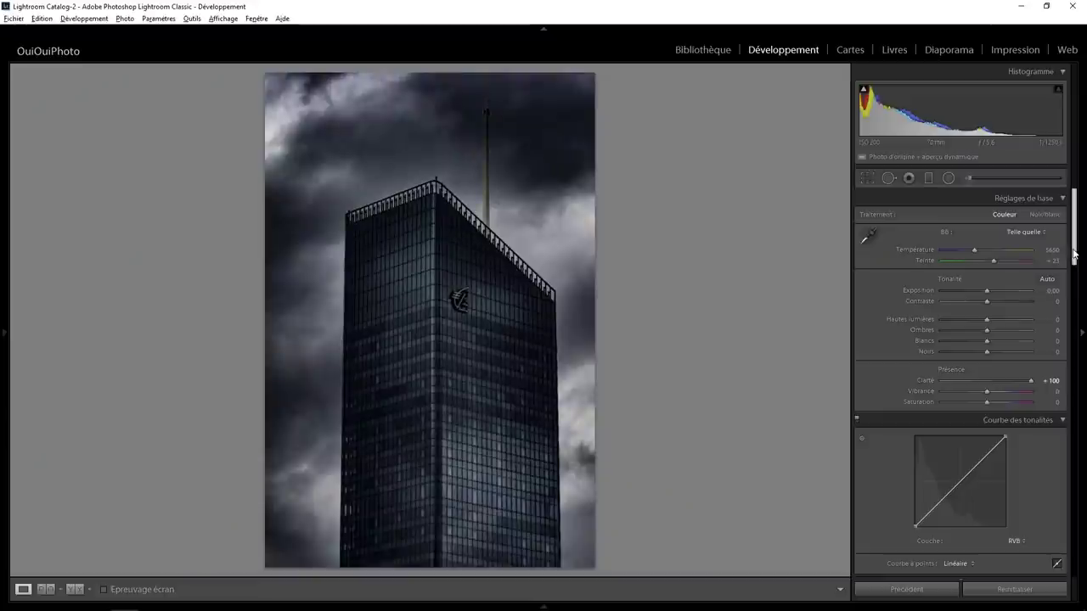
- Set HSL saturation to Purple -100 and Yellow -63
mouse_move(1074, 253)
mouse_down()
mouse_move(1077, 364)
mouse_move(1074, 315)
mouse_up()
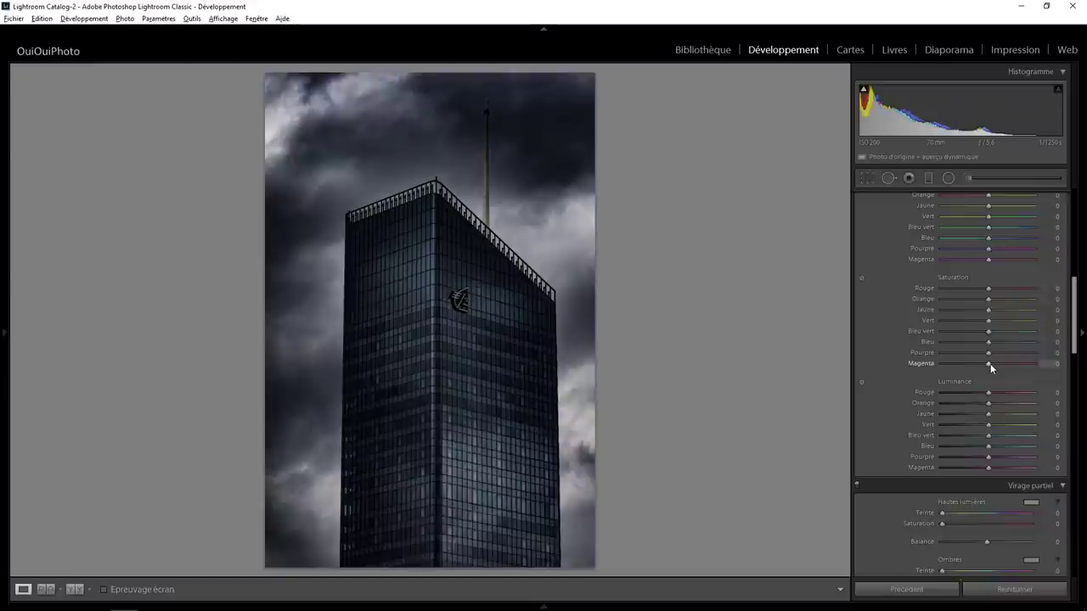
mouse_move(987, 352)
mouse_down()
mouse_move(912, 355)
mouse_move(1044, 355)
mouse_up()
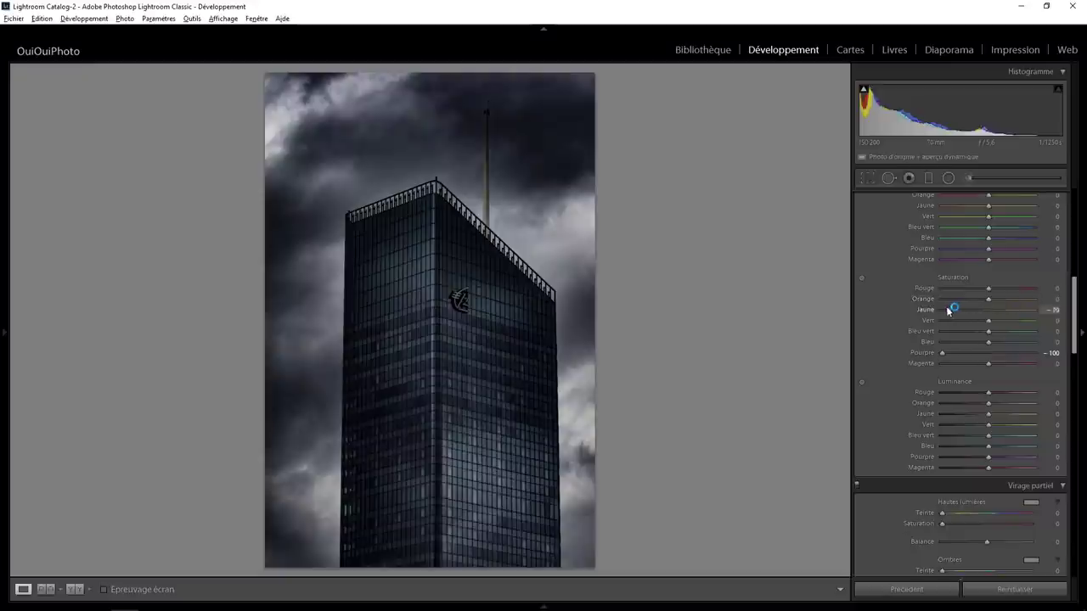
drag(947, 311, 960, 311)
click(1046, 311)
drag(1036, 311, 959, 311)
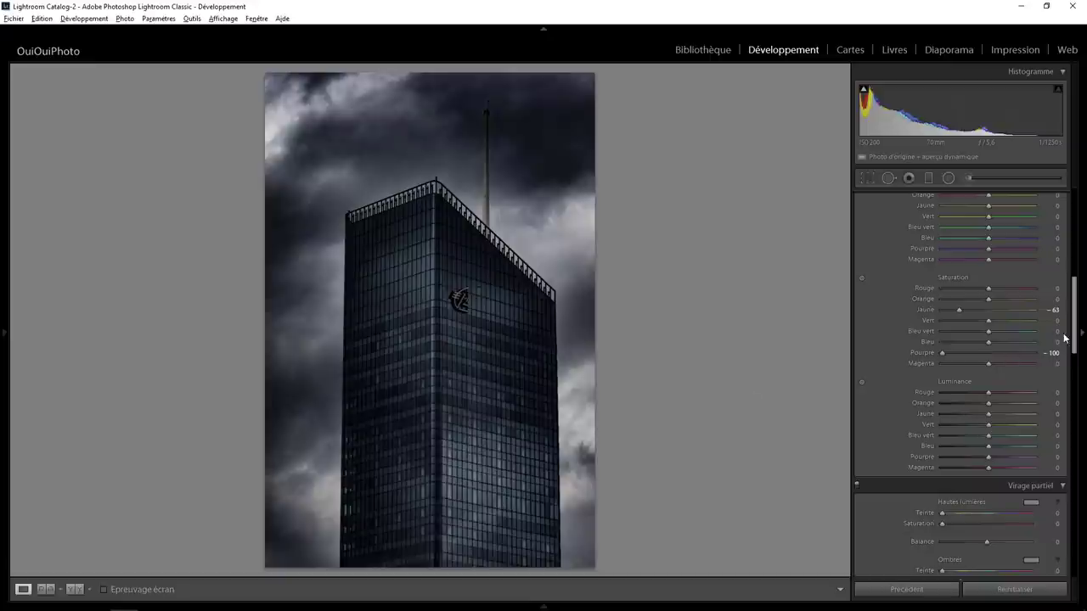
drag(1074, 335, 1073, 428)
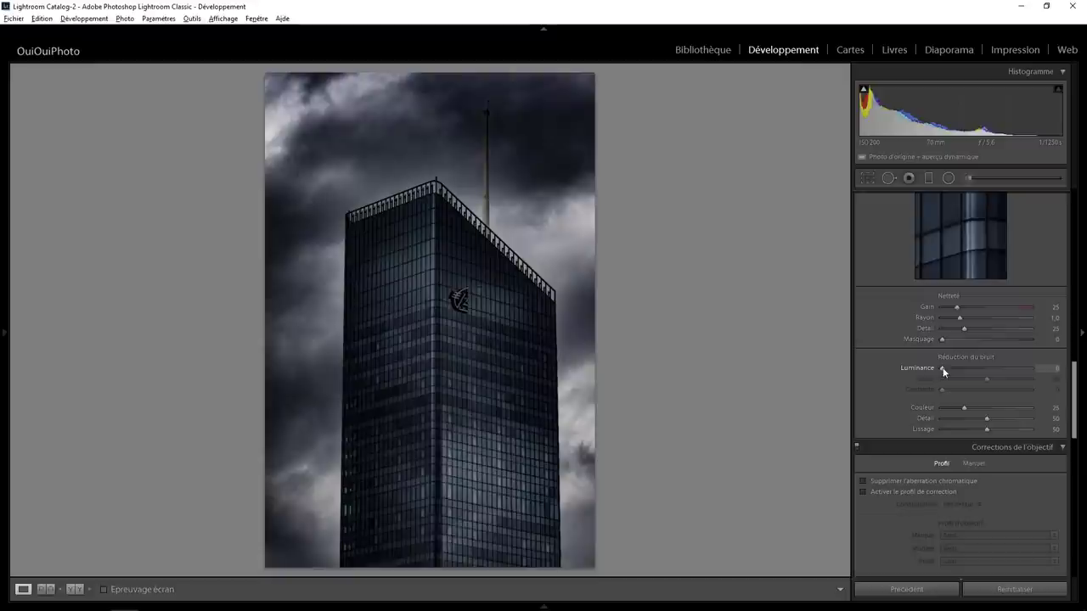
- Set luminance noise reduction to 68, inspecting the sky, facade and logo close up
drag(942, 371, 1004, 373)
click(403, 125)
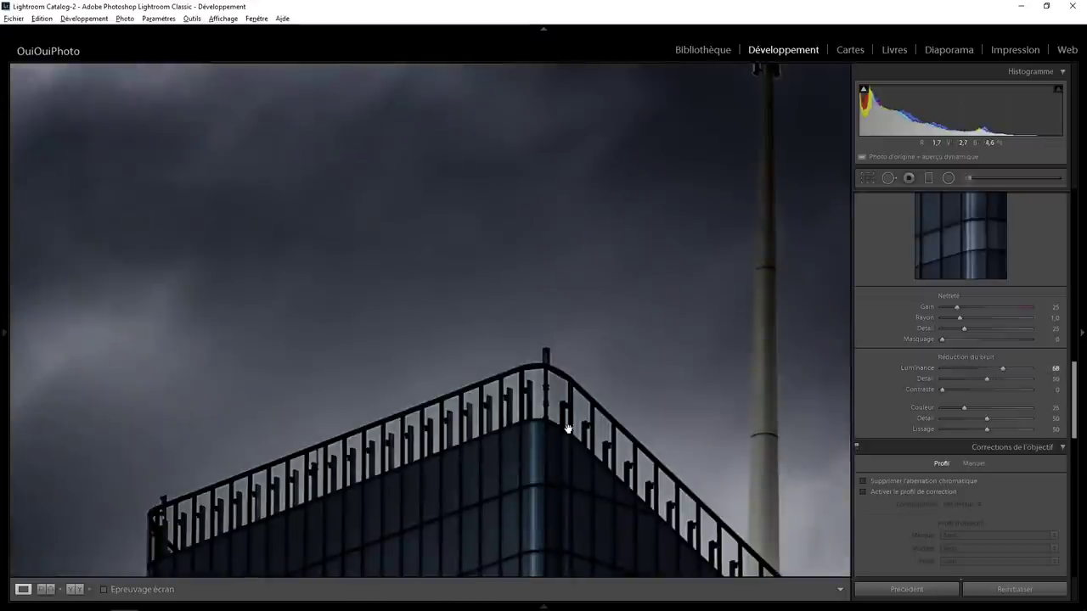
drag(494, 507, 417, 170)
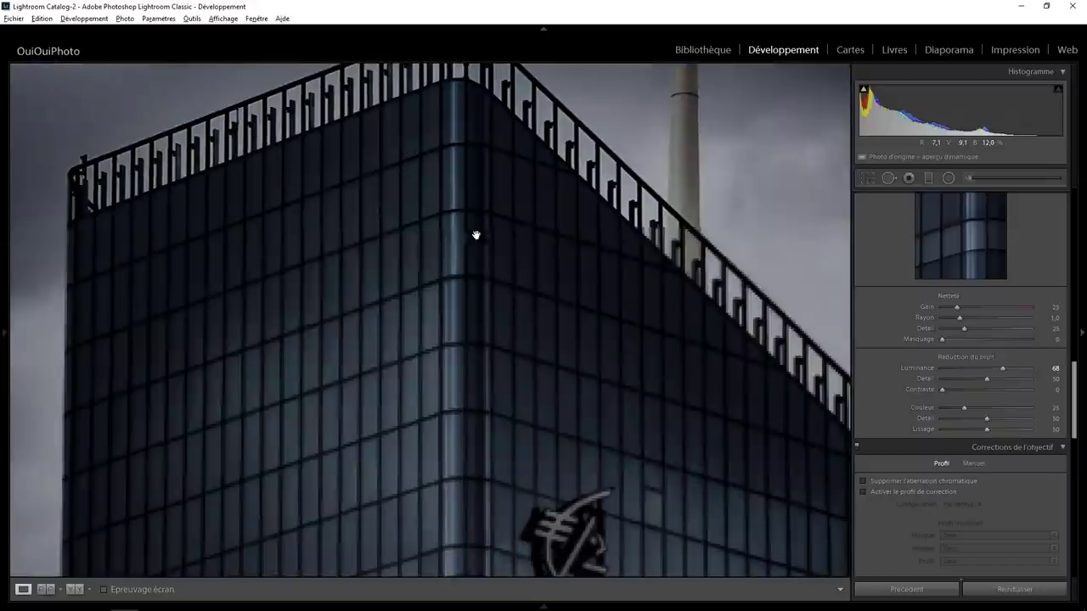
drag(464, 495, 413, 177)
click(475, 215)
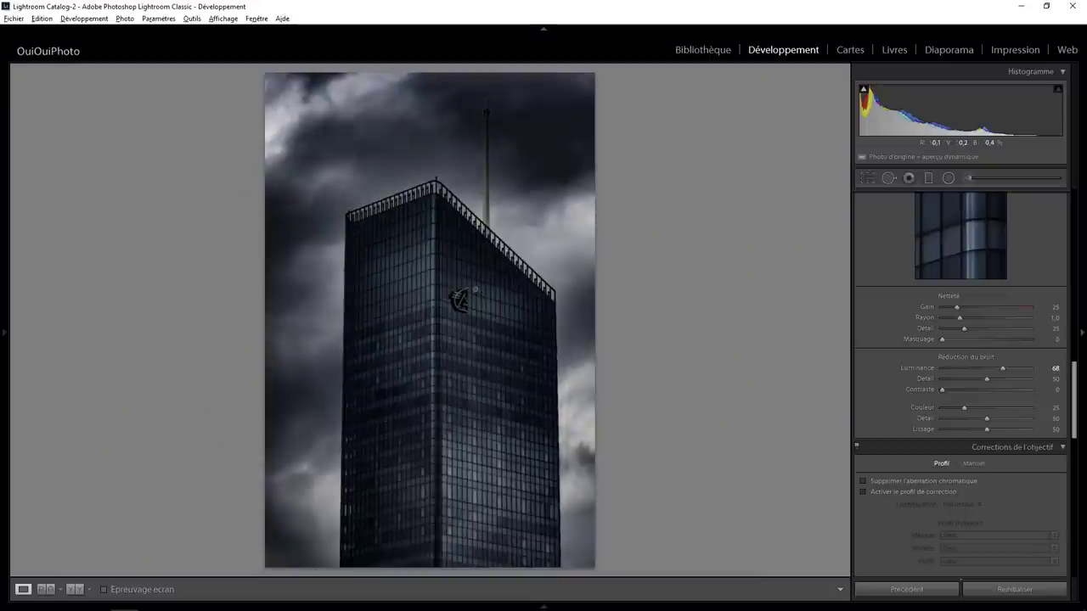
click(458, 298)
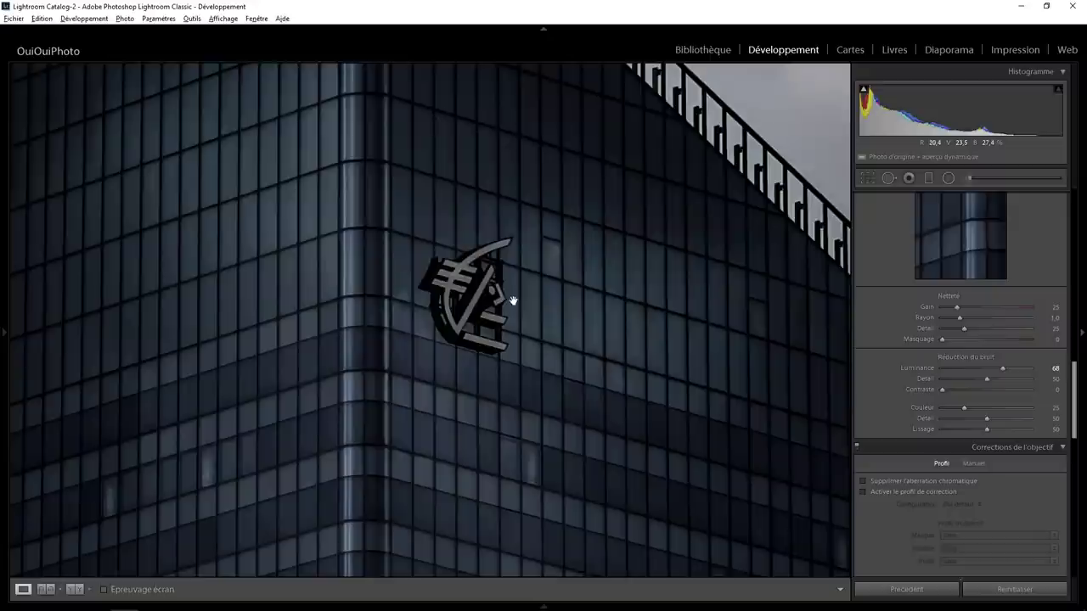
- Paint an Adjustment Brush mask over the logo with exposure 1.41
click(967, 177)
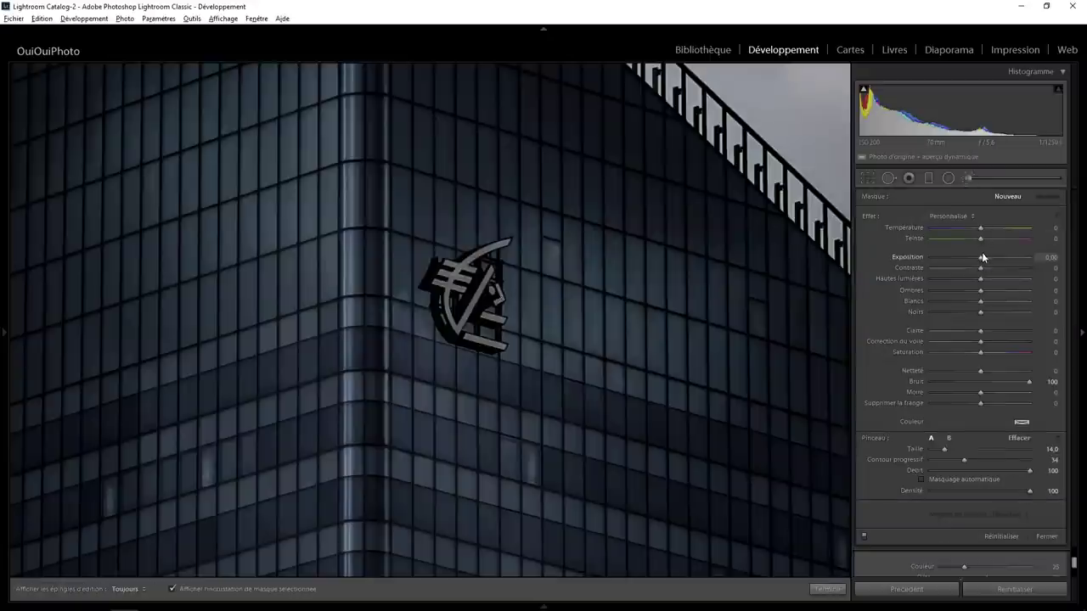
drag(980, 257, 997, 258)
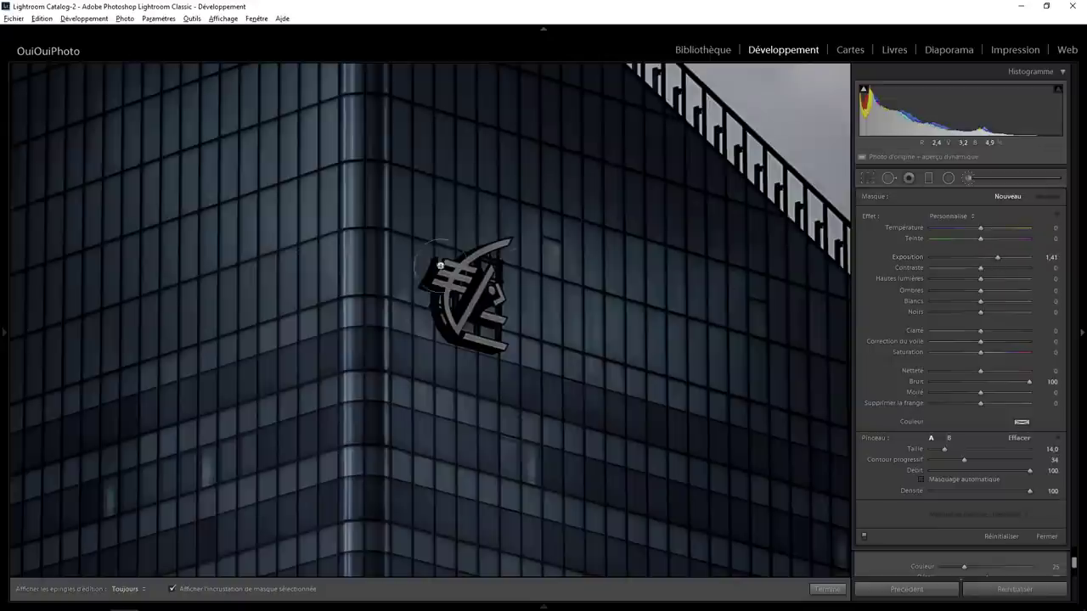
key(h)
drag(510, 247, 441, 314)
drag(507, 316, 450, 344)
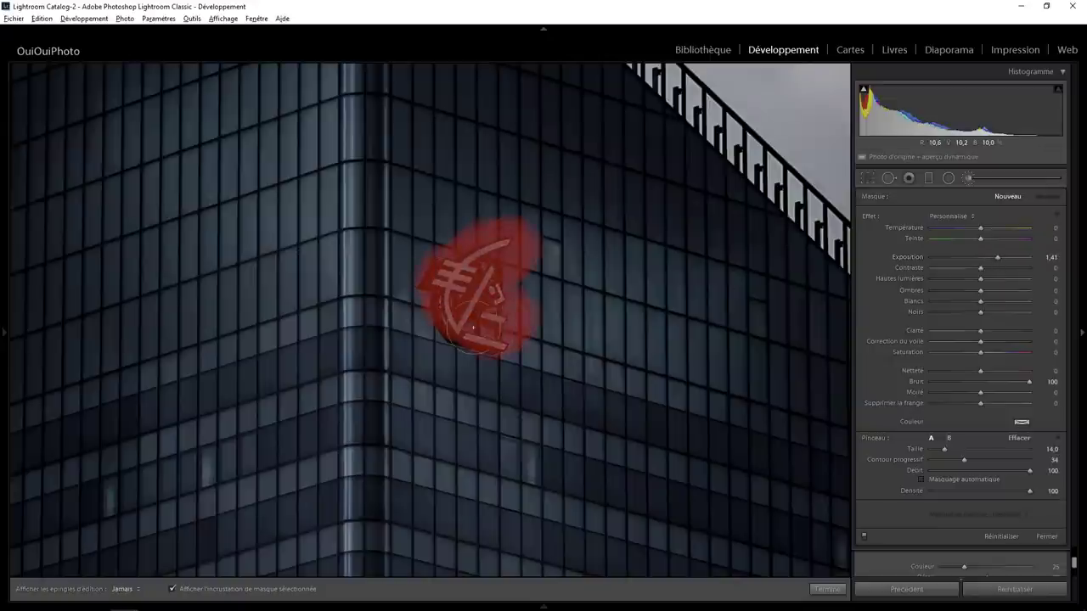
key(h)
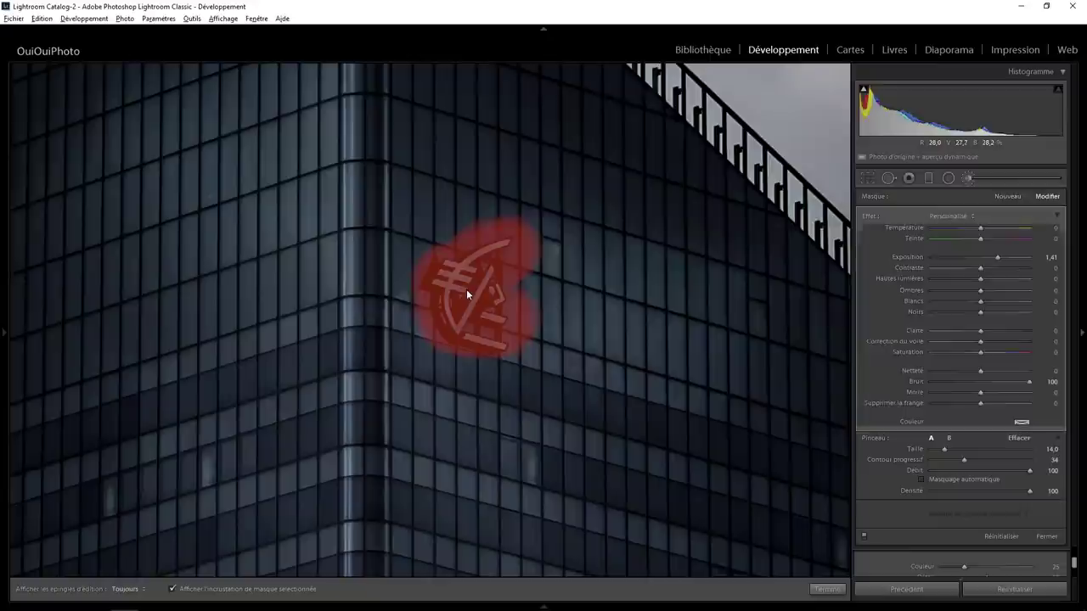
- Hide the mask overlay and raise the logo's exposure to 2.66
key(o)
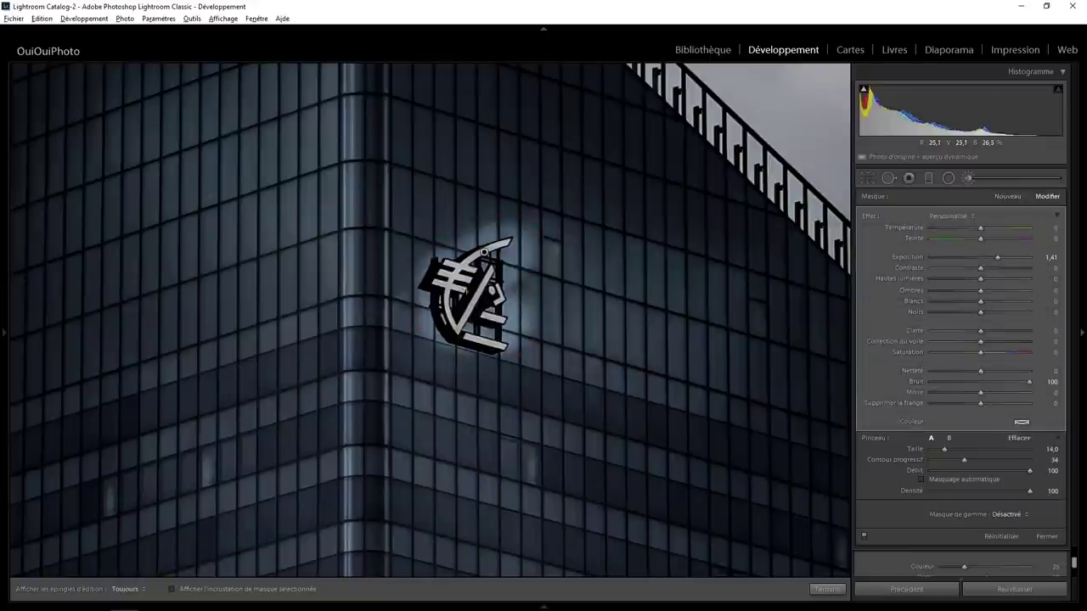
drag(999, 257, 1014, 256)
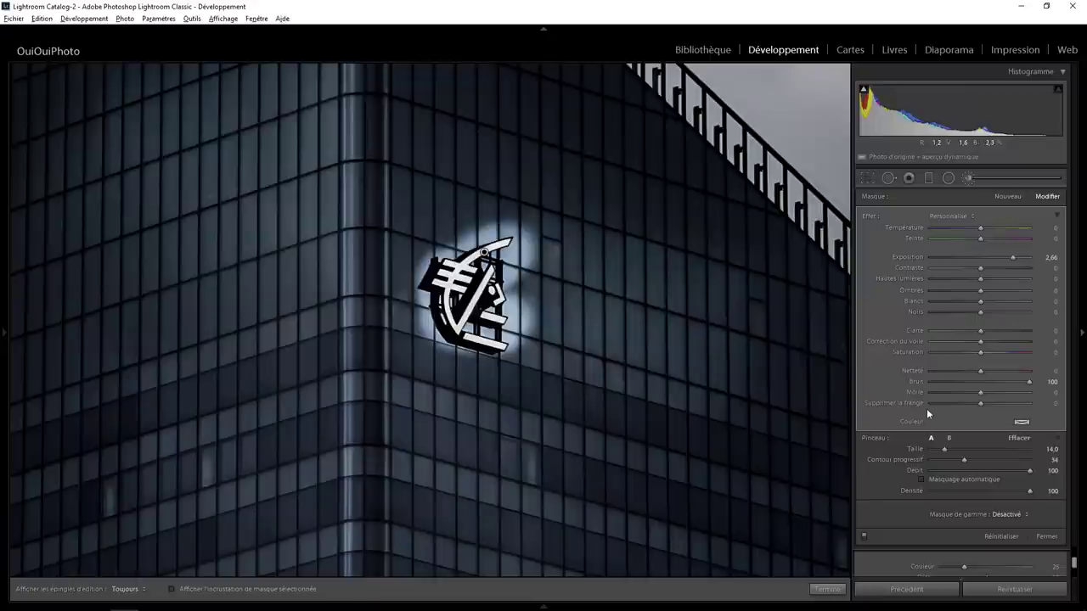
click(1008, 514)
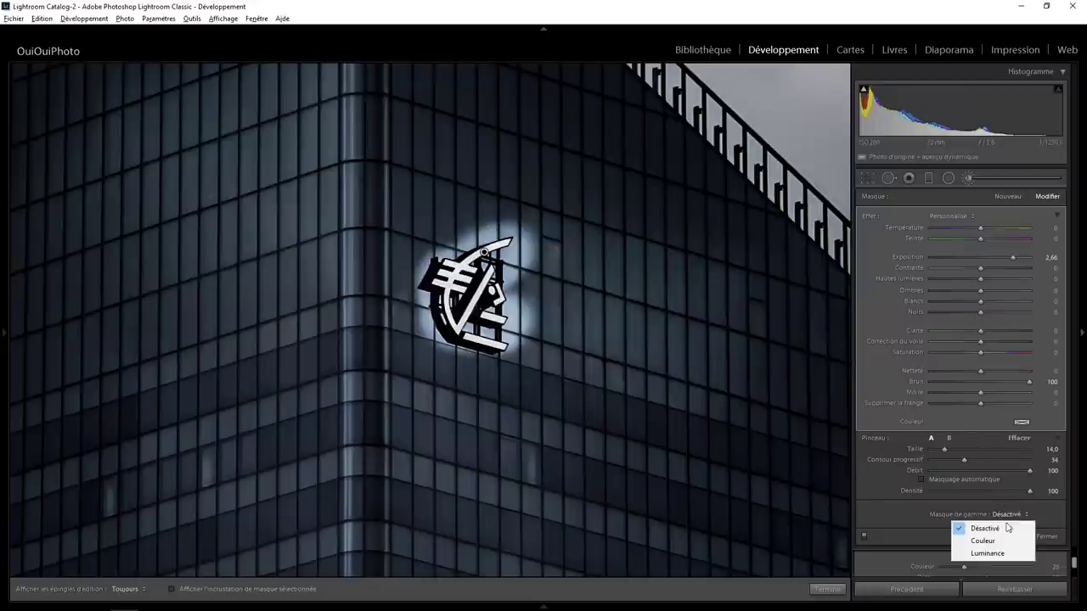
- Limit the logo mask to a 36/100 luminance range, set exposure 2.98, and finish the brush
click(990, 554)
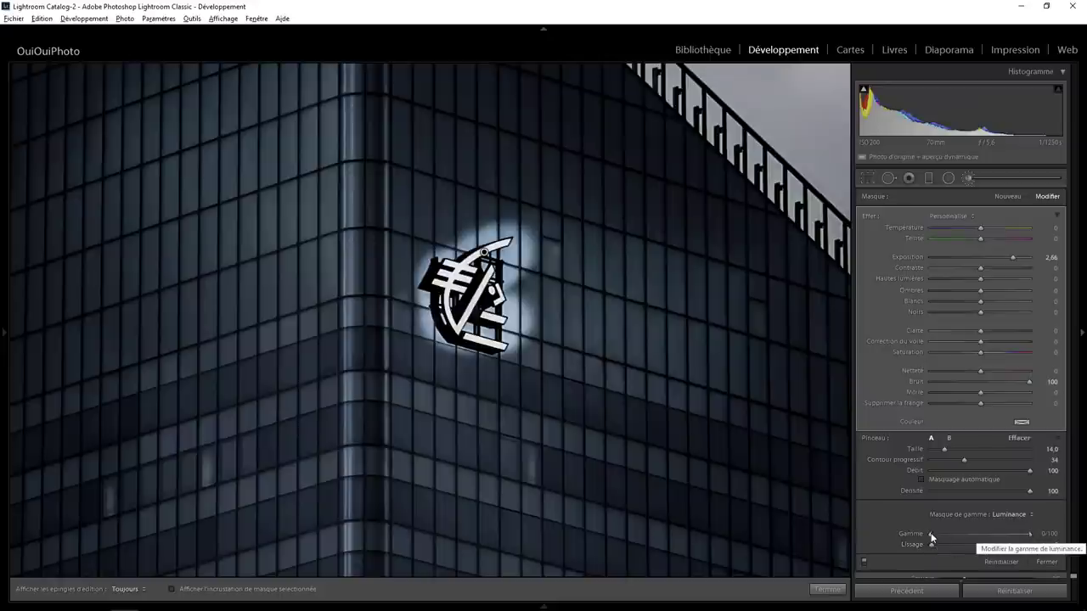
mouse_move(932, 534)
mouse_down()
mouse_move(977, 534)
mouse_move(960, 533)
mouse_up()
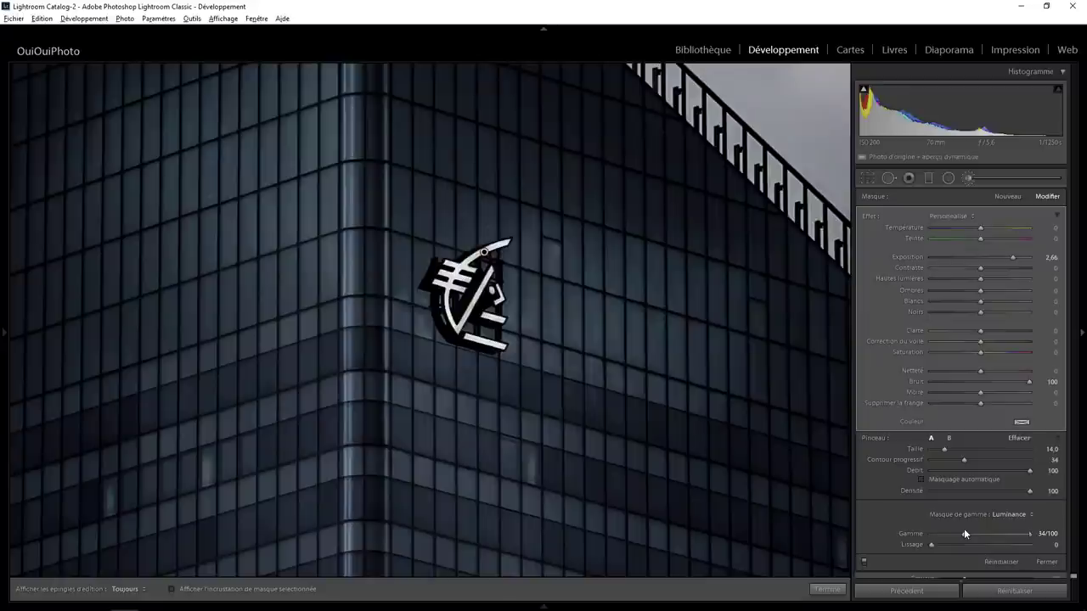
drag(963, 533, 958, 533)
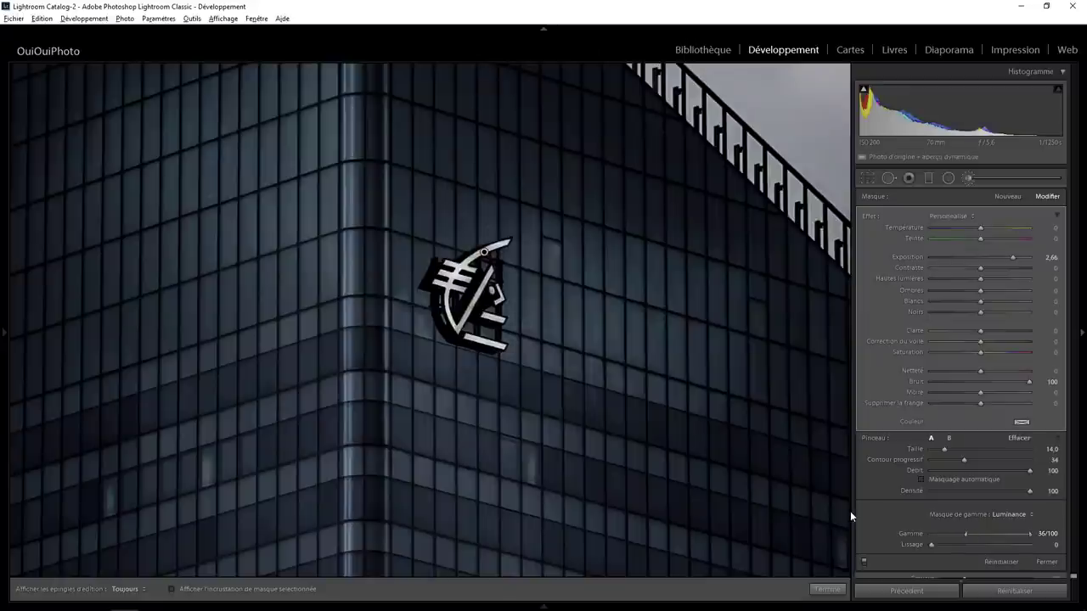
drag(1012, 258, 911, 262)
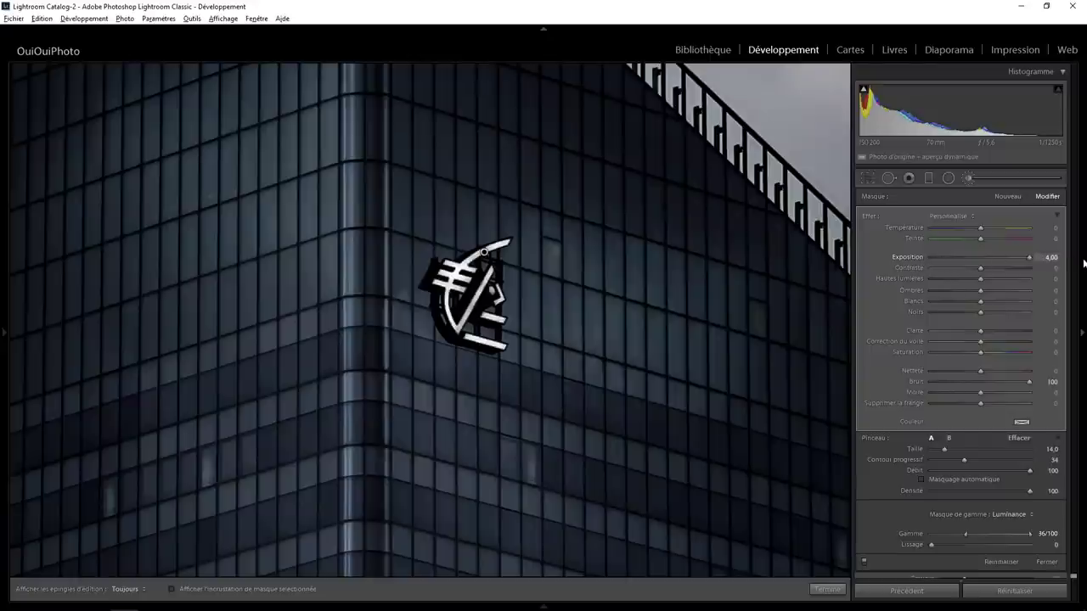
mouse_move(997, 258)
mouse_down()
mouse_move(900, 260)
mouse_move(1048, 256)
mouse_move(923, 256)
mouse_move(1024, 253)
mouse_up()
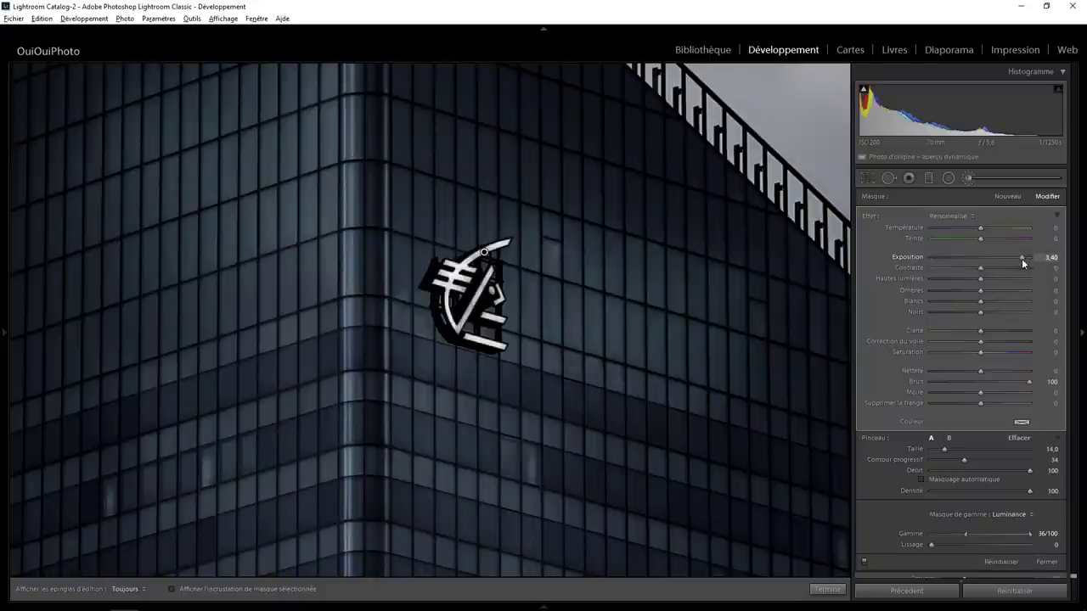
mouse_move(1017, 258)
mouse_down()
mouse_move(918, 253)
mouse_move(1016, 253)
mouse_up()
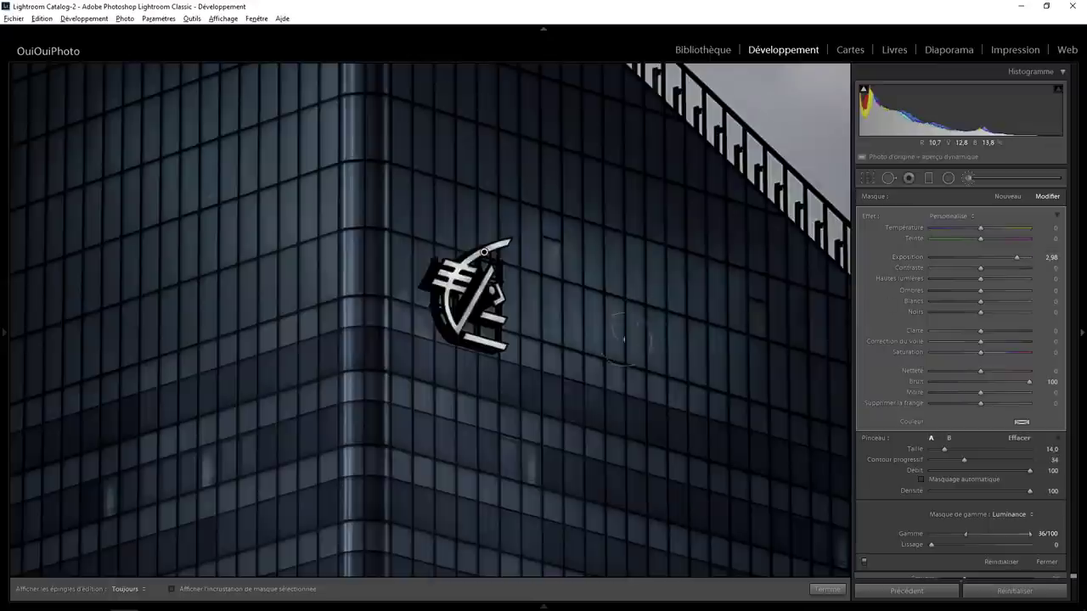
click(822, 589)
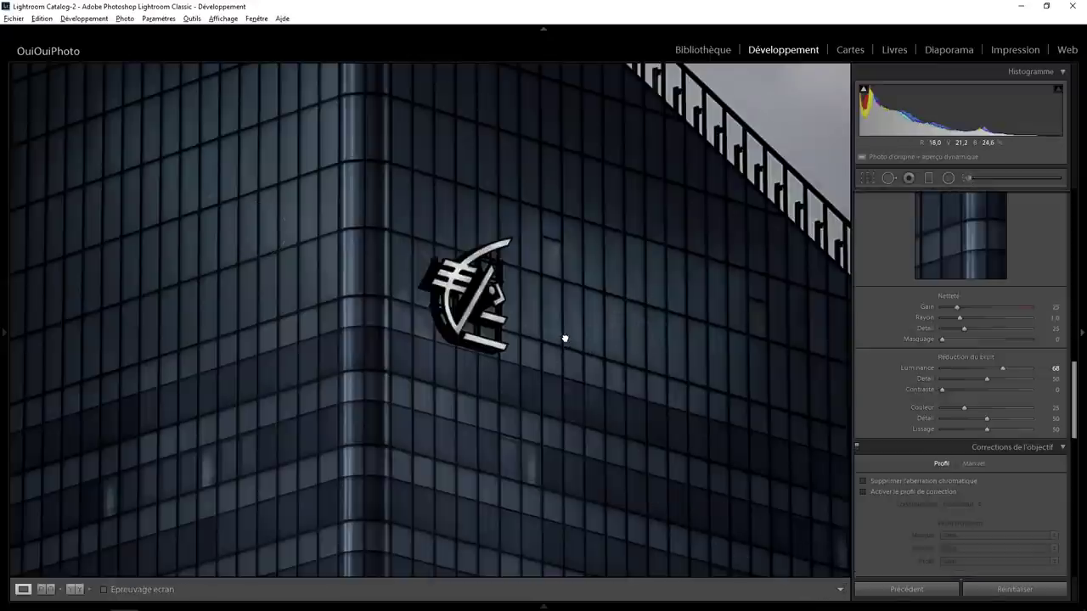
- Reselect the logo brush pin, set its range-mask smoothing to 3, and finish
click(565, 339)
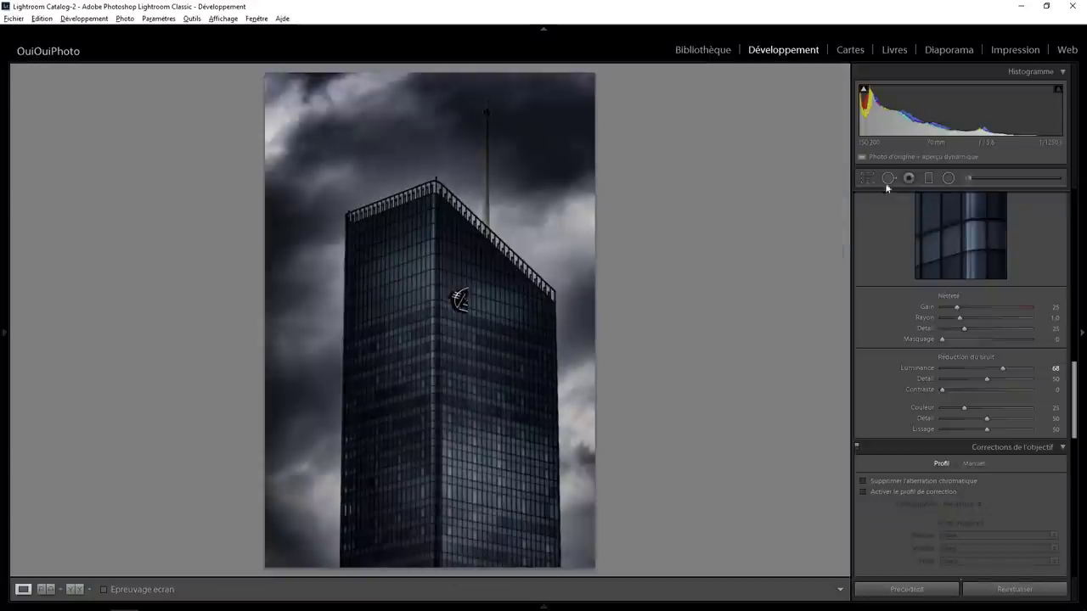
click(968, 178)
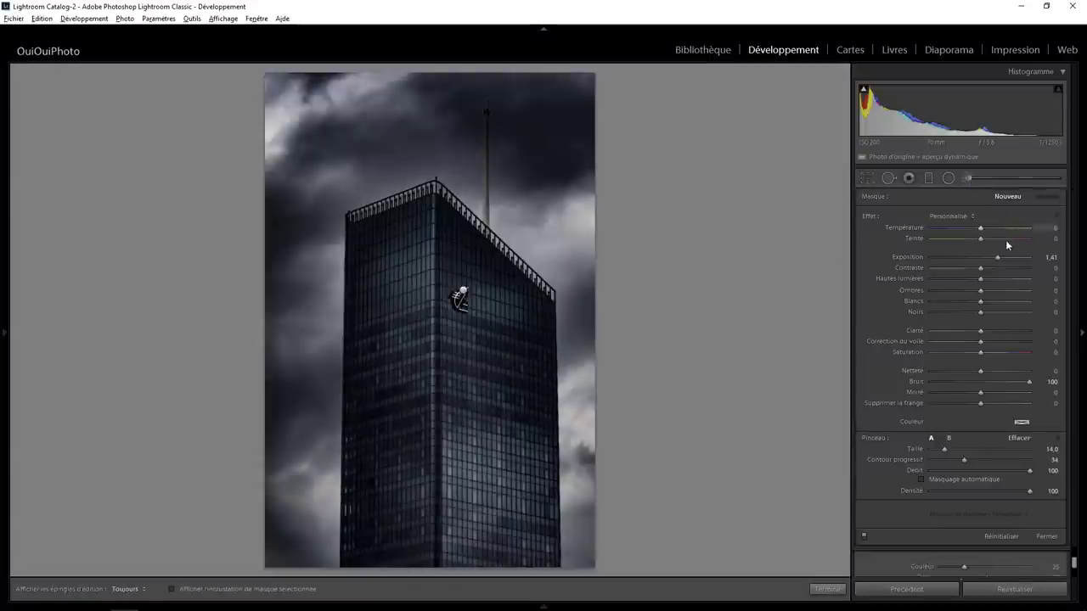
click(461, 295)
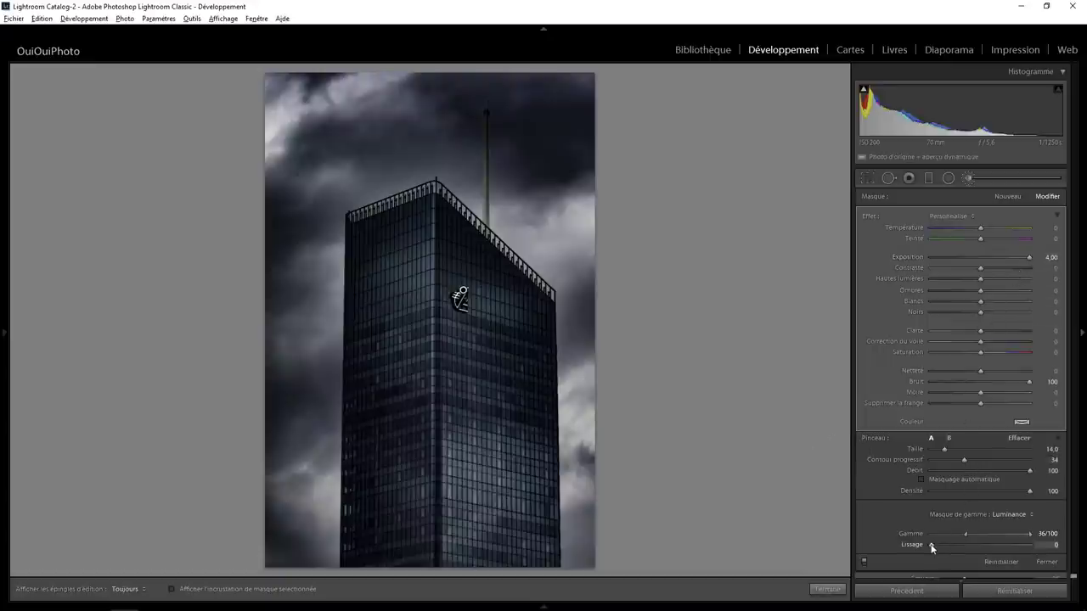
drag(966, 544, 934, 545)
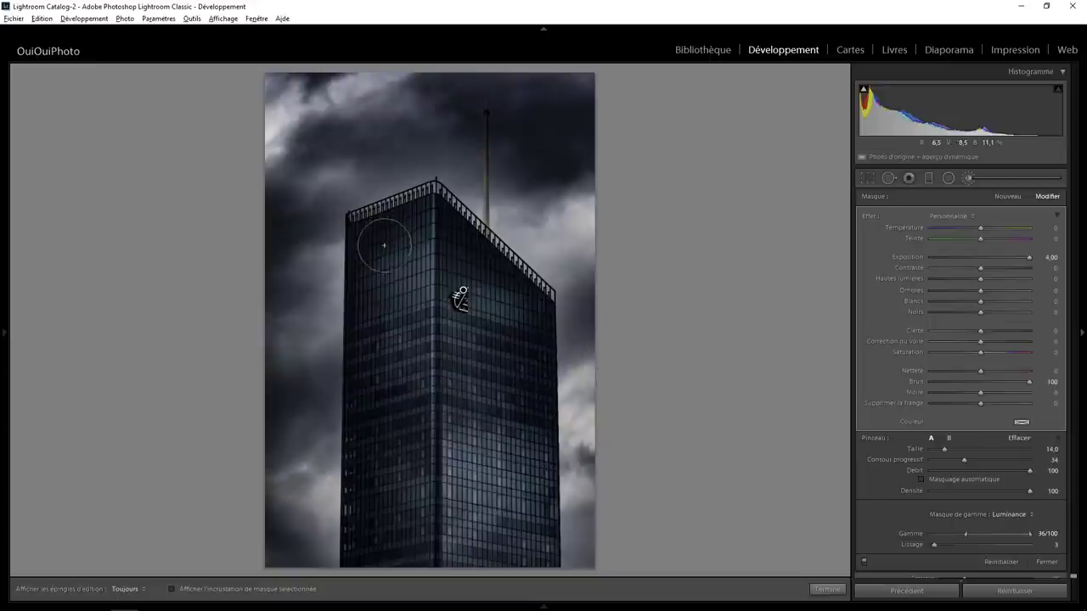
click(827, 589)
- Zoom into the facade and start a new size-3 brush at exposure 0.62
click(515, 298)
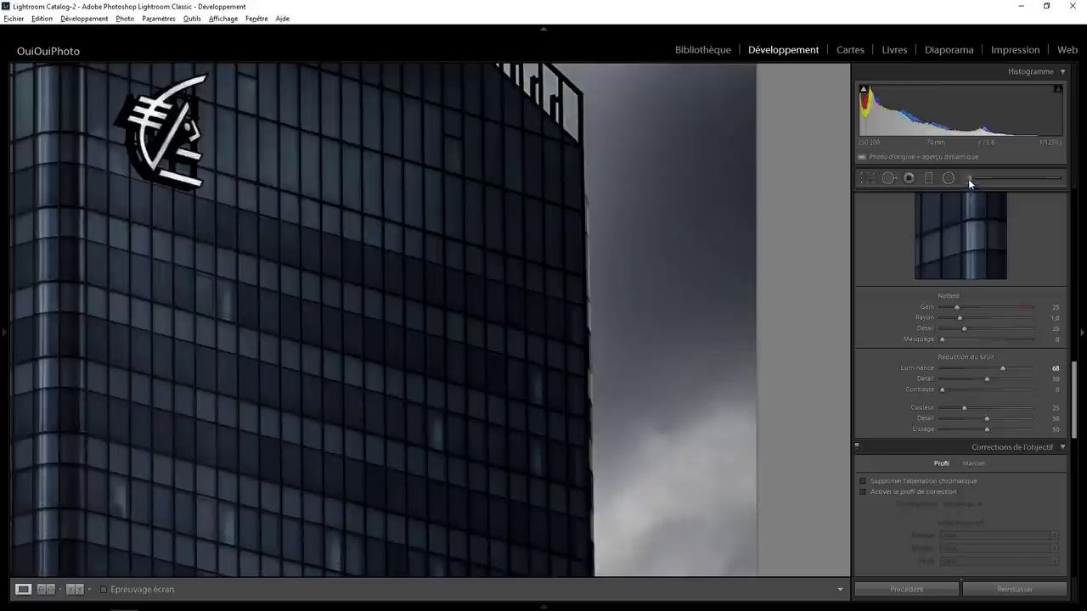
click(968, 178)
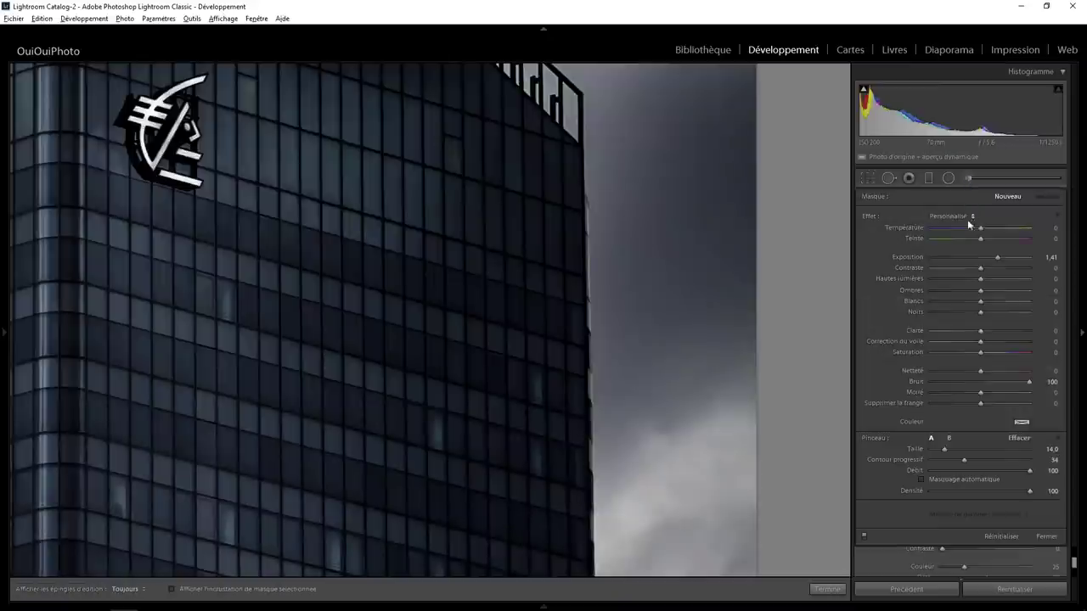
drag(998, 259, 988, 259)
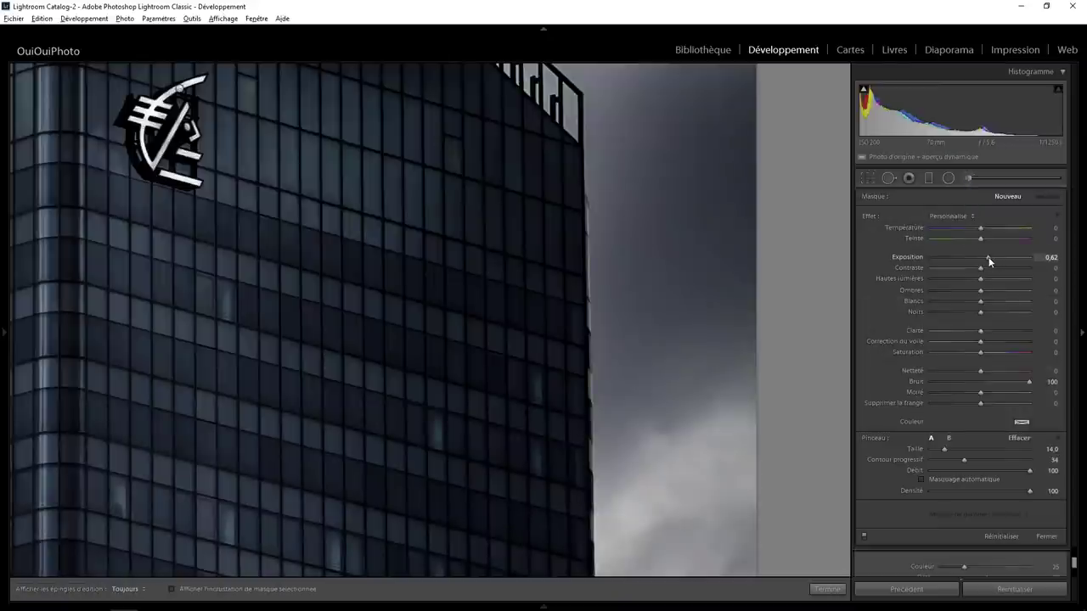
scroll(527, 370, down, 5)
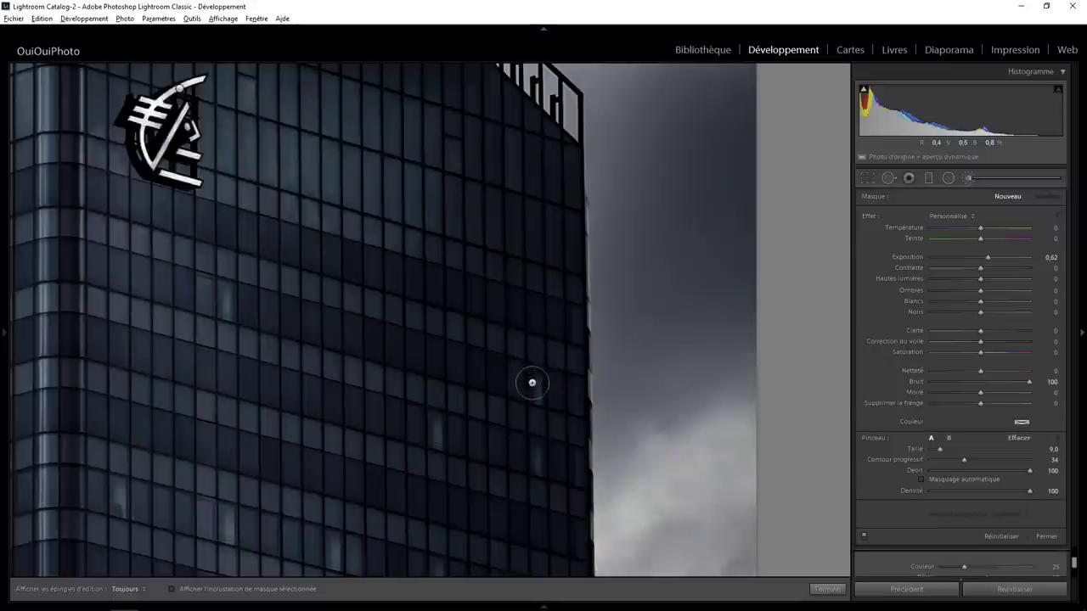
scroll(543, 399, down, 2)
key(h)
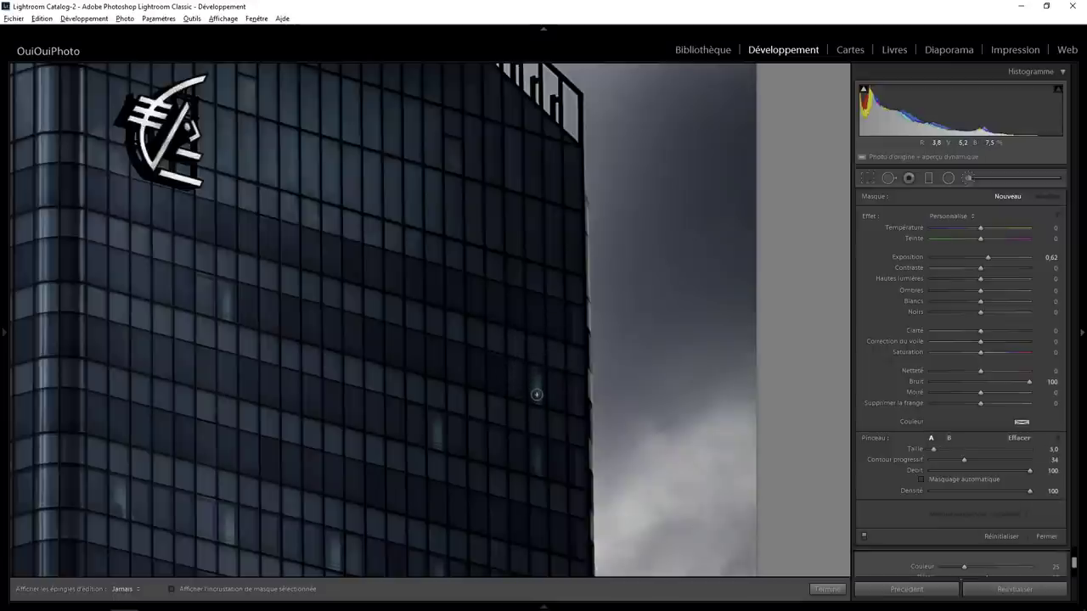
- Paint two facade windows and settle their brightening at exposure 0.86
click(535, 370)
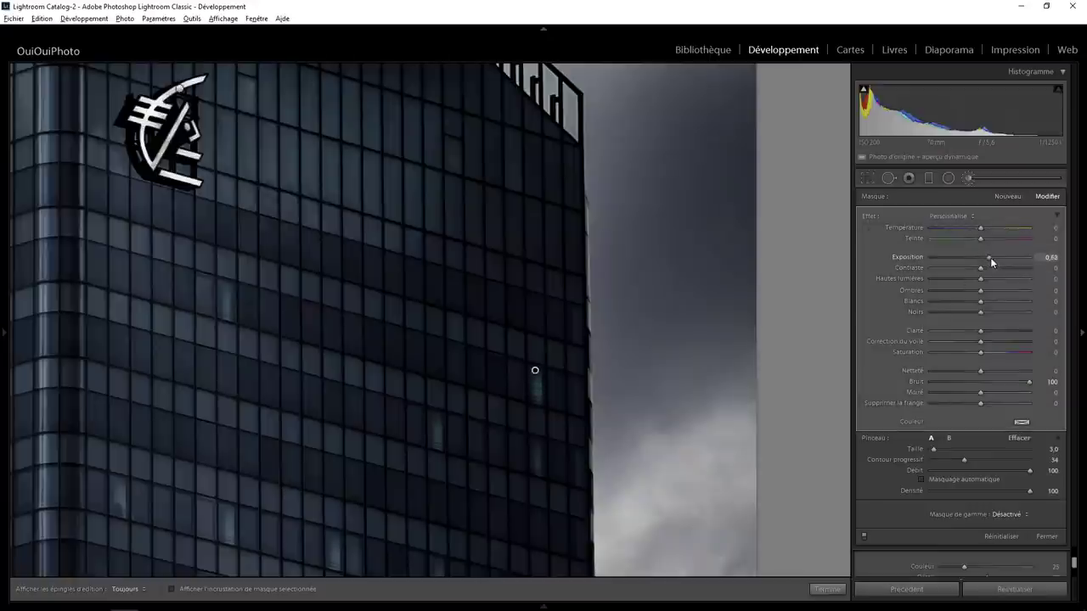
drag(990, 258, 999, 258)
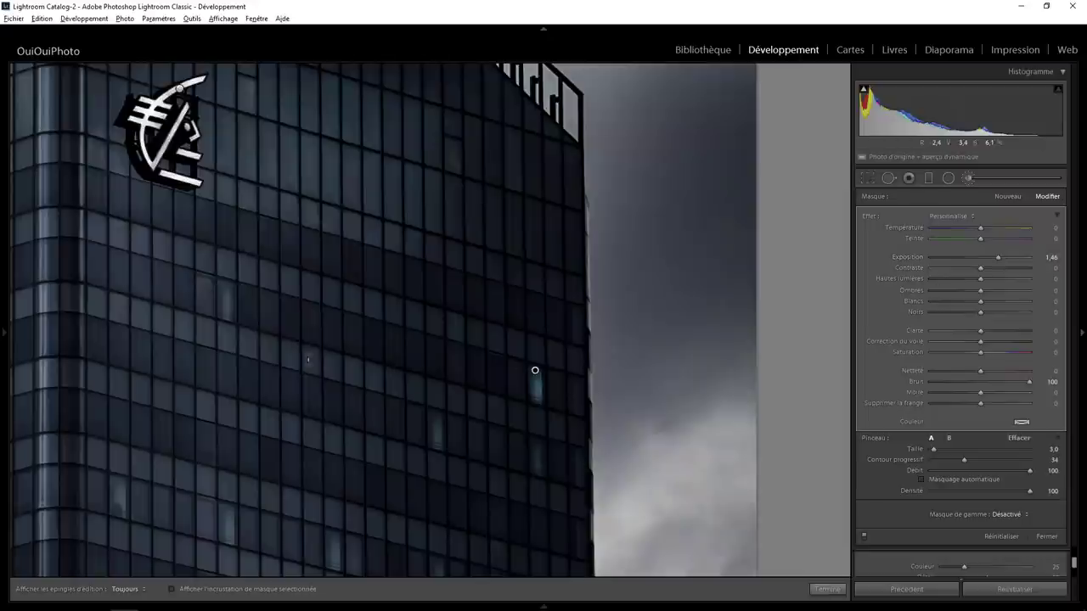
key(h)
drag(224, 307, 230, 289)
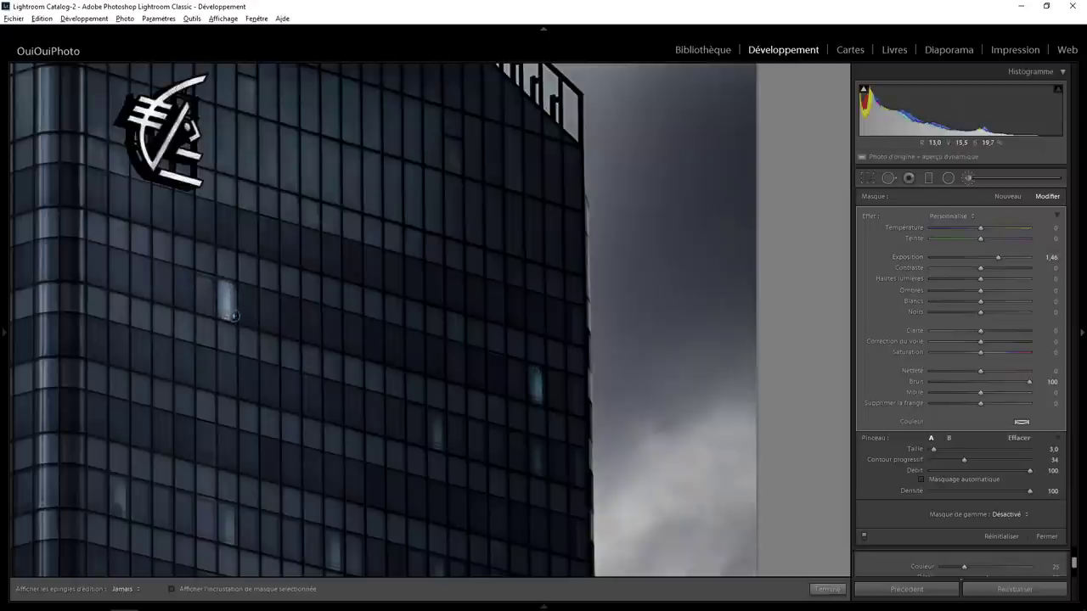
key(h)
drag(1010, 257, 990, 258)
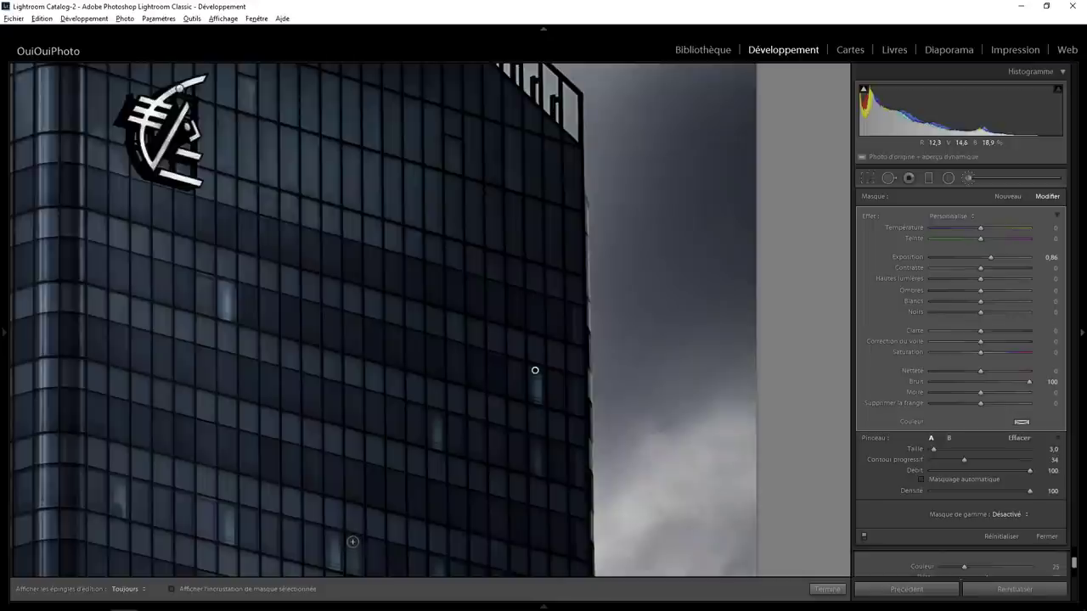
- Brighten a window pane on the left facade near the tower's corner with the brush mask
key(h)
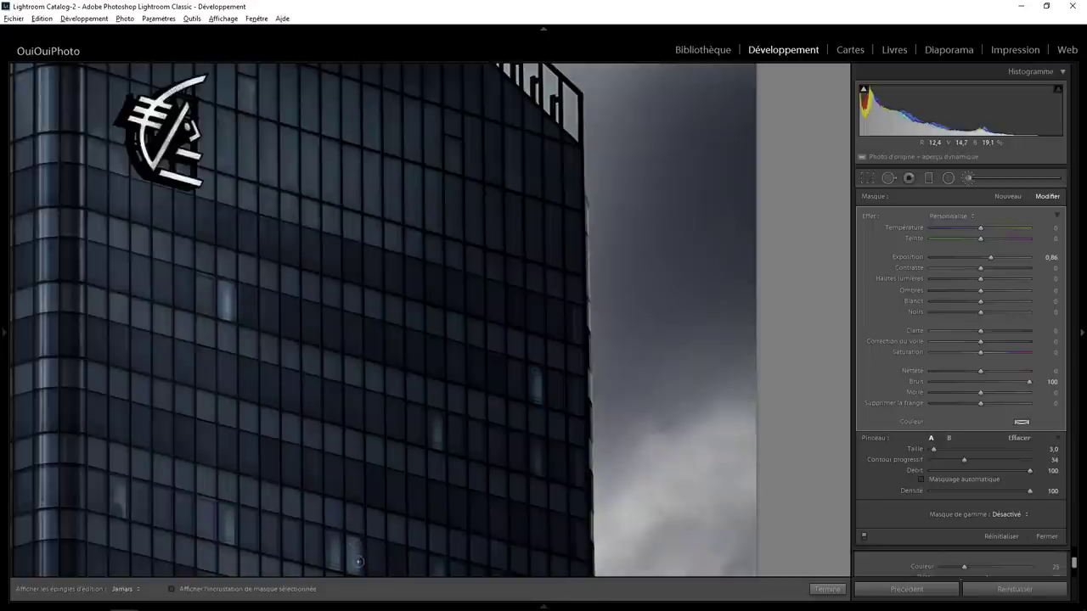
key(h)
drag(304, 440, 657, 334)
drag(257, 306, 393, 331)
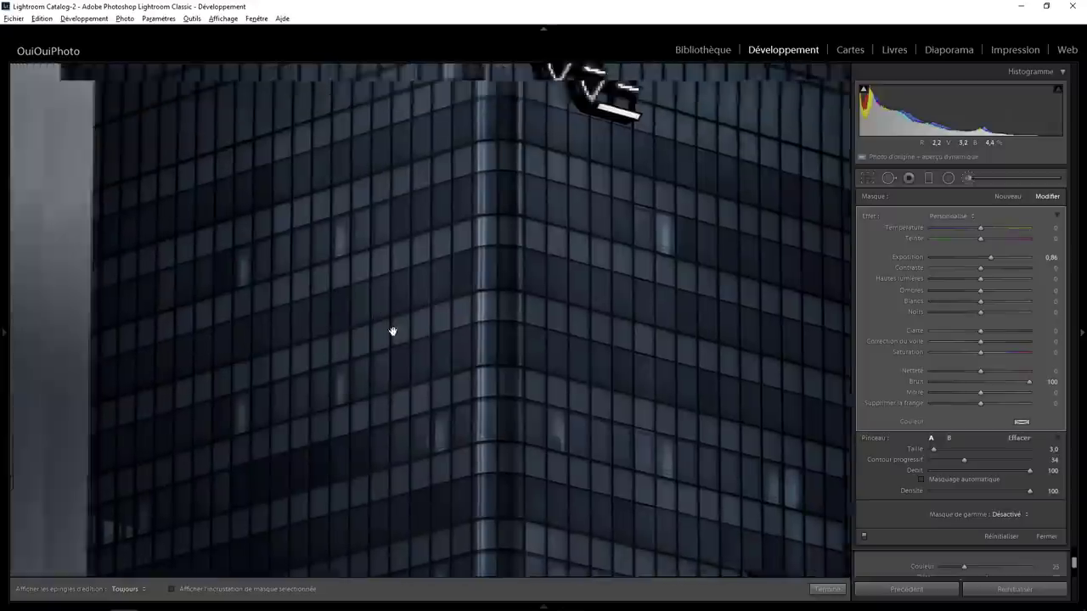
key(h)
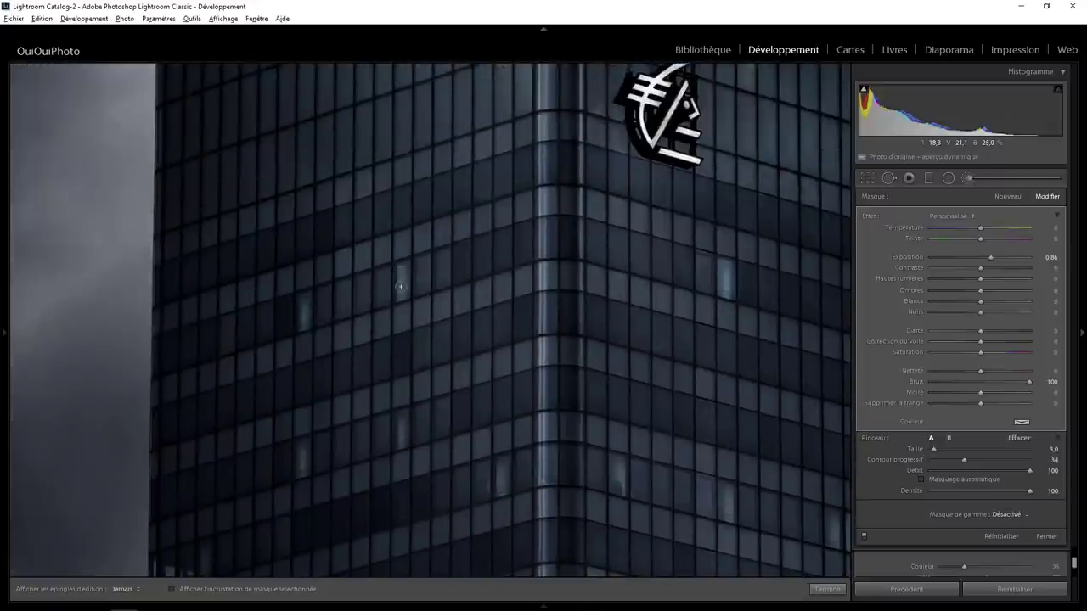
drag(400, 287, 400, 296)
- Brighten another window pane lower on the facade, then finish the window brush edit
key(h)
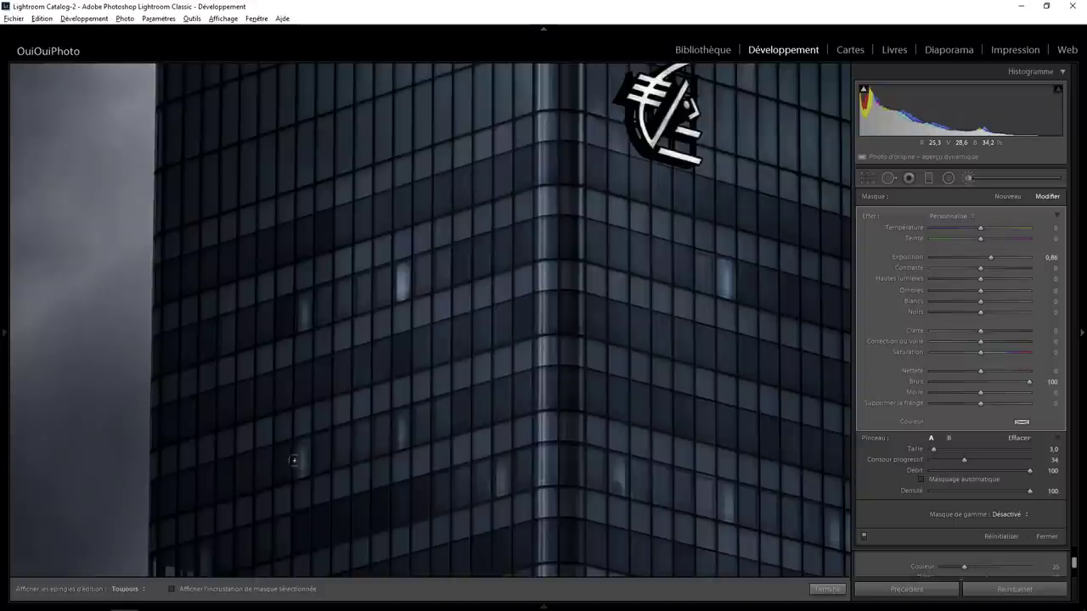
key(h)
drag(304, 442, 301, 470)
key(h)
drag(376, 495, 425, 340)
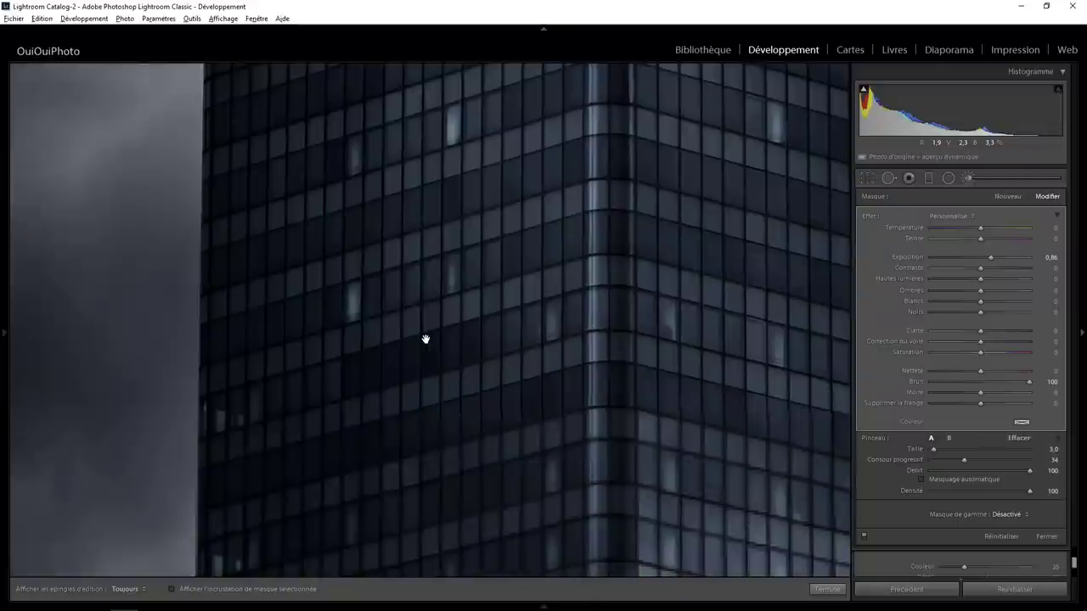
key(h)
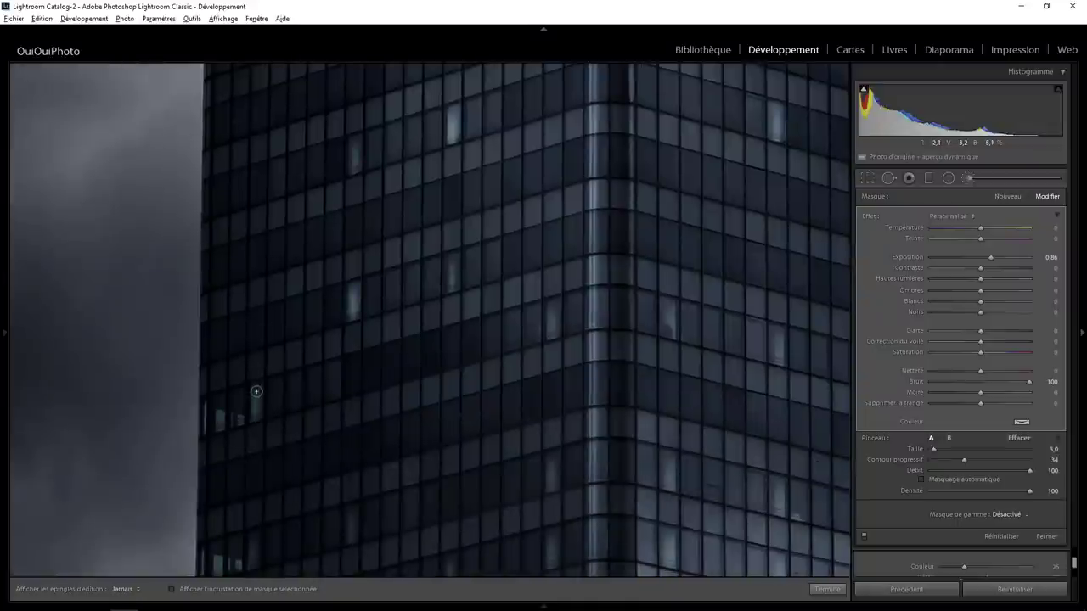
key(h)
click(827, 589)
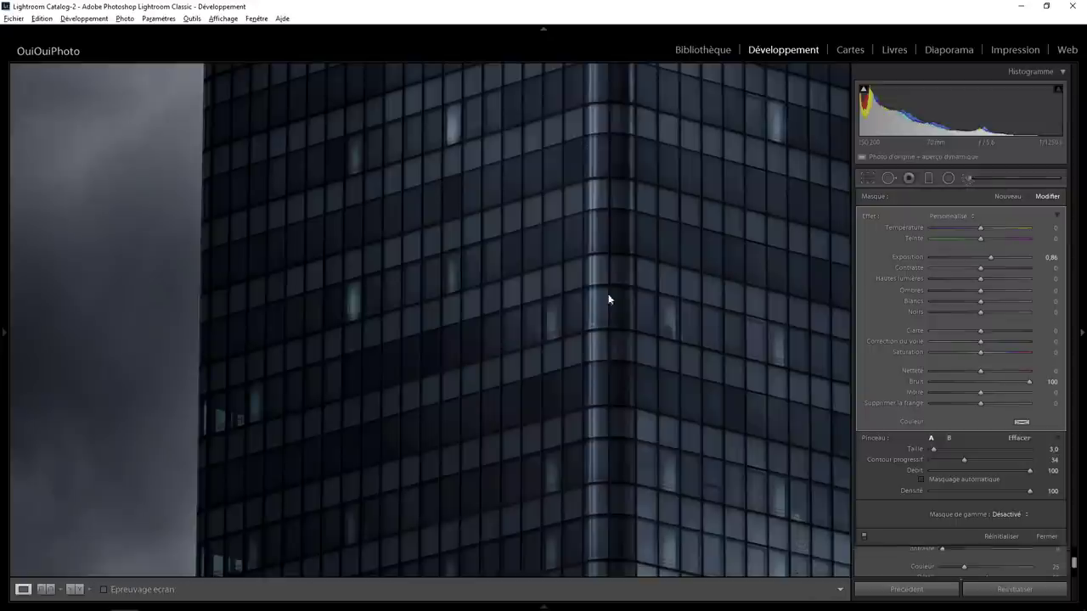
- Zoom out to Fit view to show the whole stormy tower photo with its glowing logo and lit windows
click(650, 265)
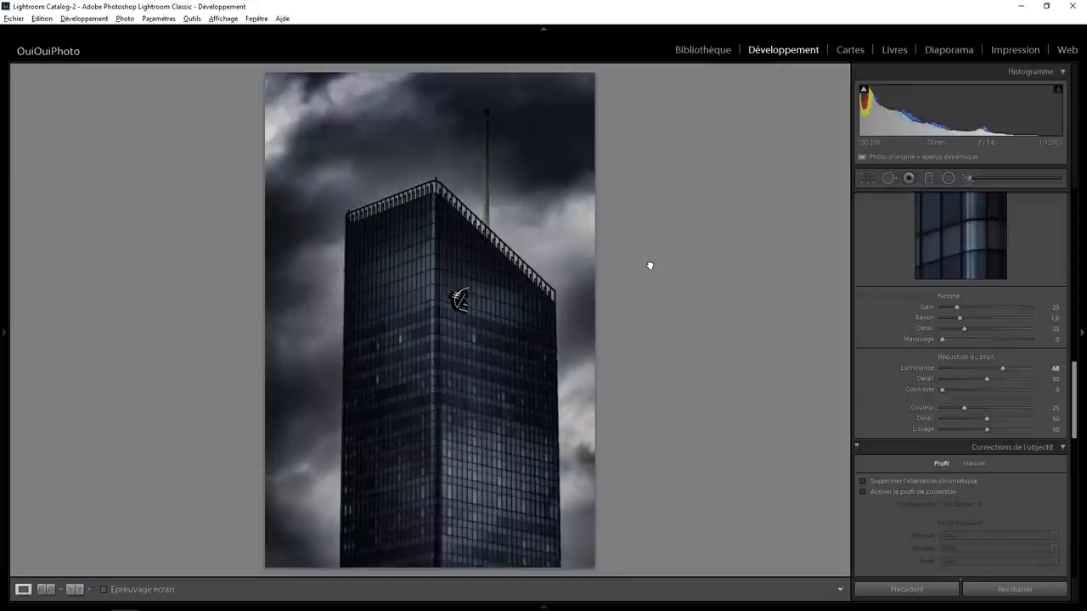